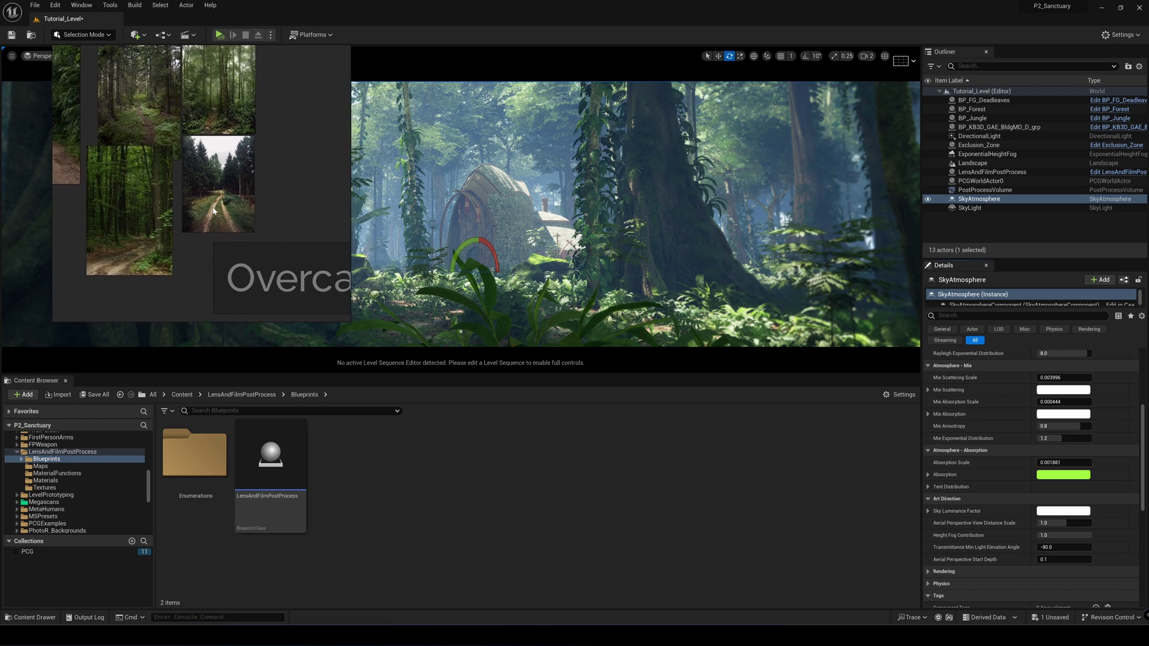
Step: Focus the reference board on the forest dirt-path photo and move it over the level viewport
{"action": "double_click", "coordinate": [154, 237]}
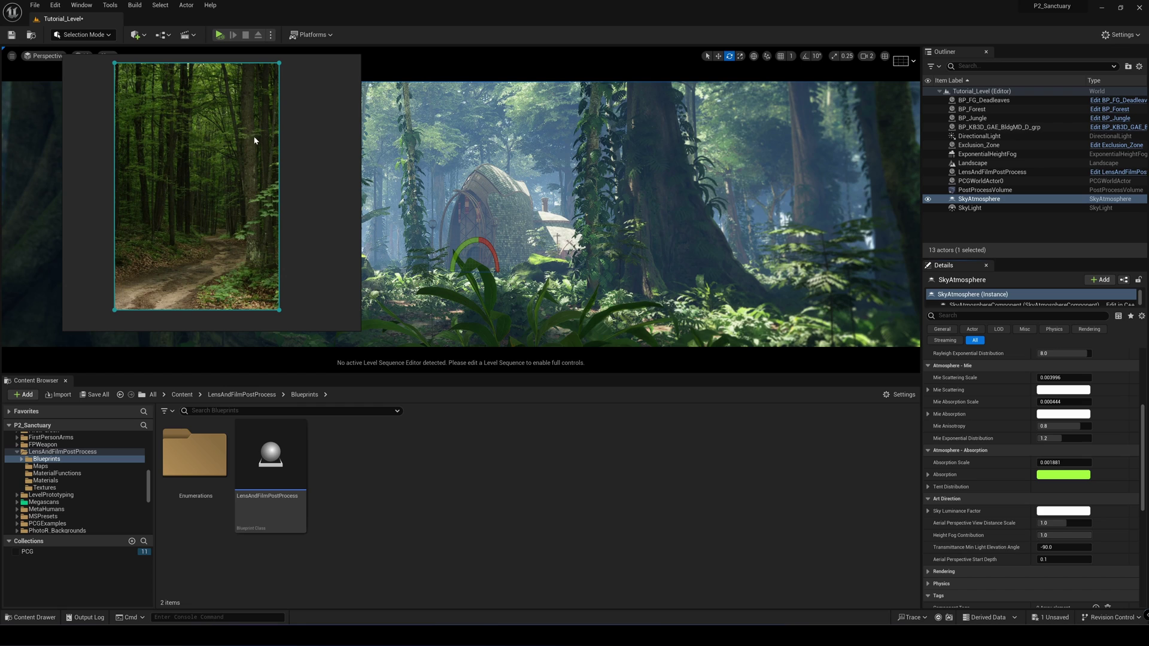
{"action": "left_click", "coordinate": [81, 4]}
{"action": "left_click_drag", "start_coordinate": [181, 114], "coordinate": [355, 125]}
{"action": "left_click", "coordinate": [82, 5]}
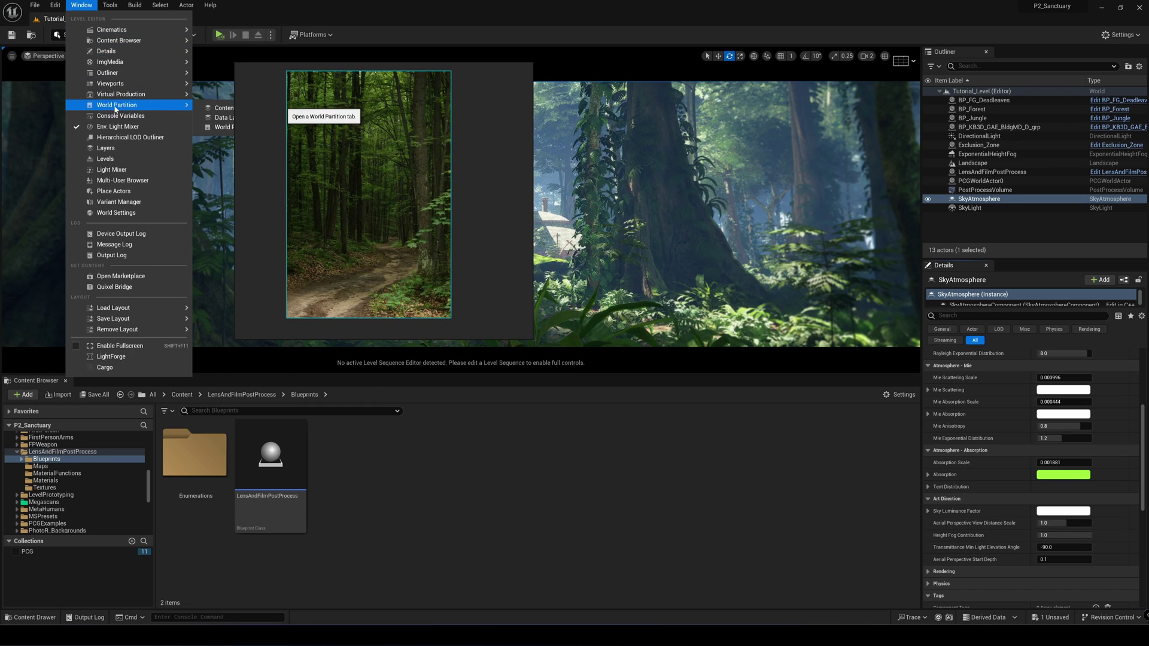
{"action": "mouse_move", "coordinate": [130, 96]}
{"action": "left_click", "coordinate": [120, 126]}
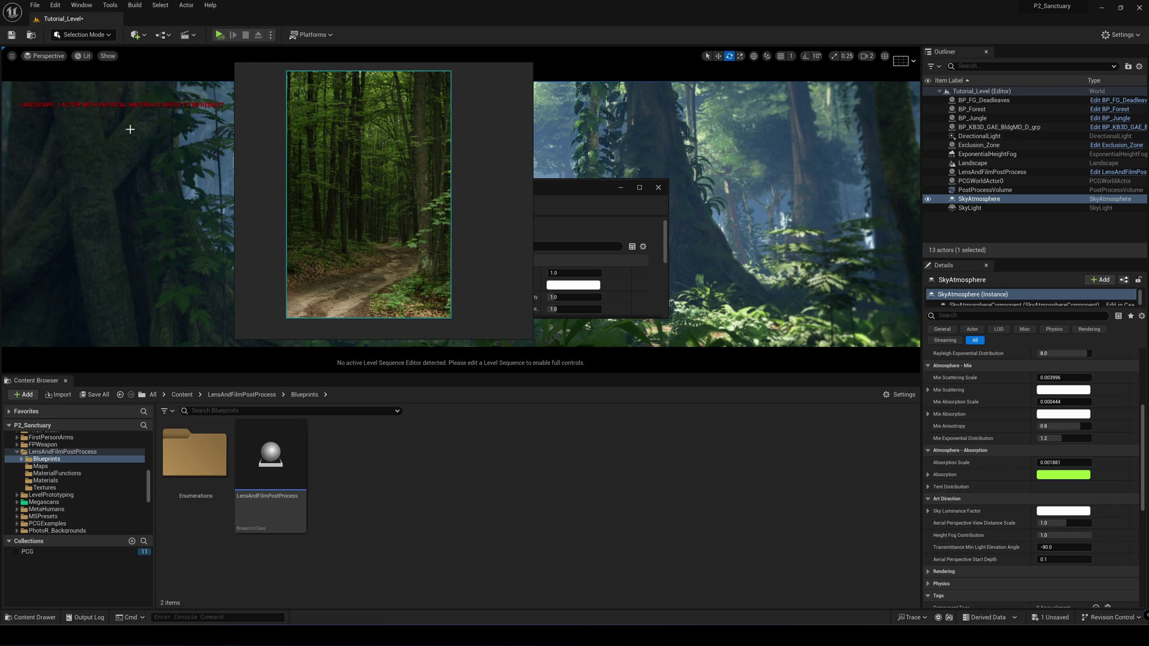
{"action": "left_click_drag", "start_coordinate": [416, 196], "coordinate": [238, 196]}
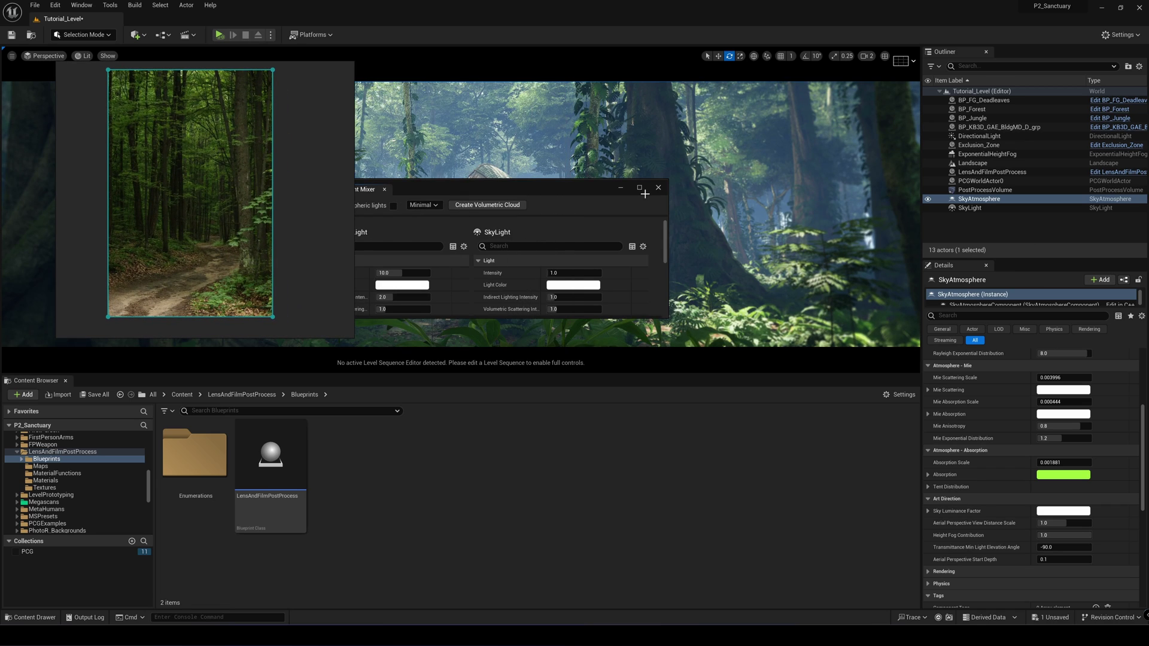
{"action": "left_click", "coordinate": [621, 187]}
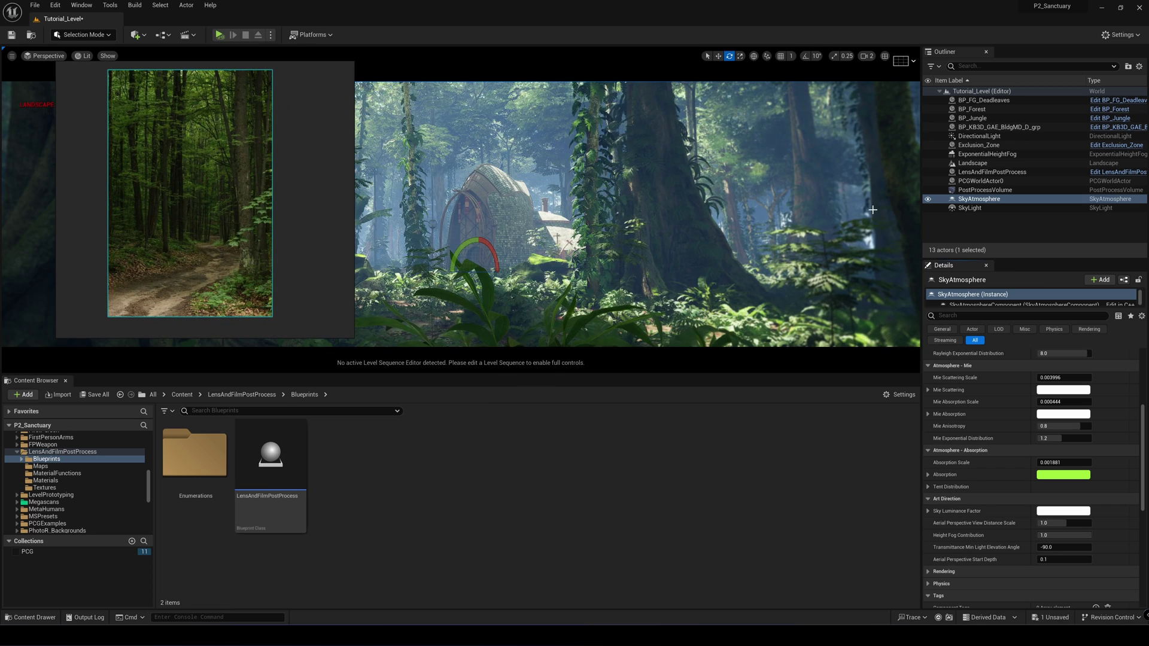
{"action": "left_click_drag", "start_coordinate": [213, 185], "coordinate": [295, 198]}
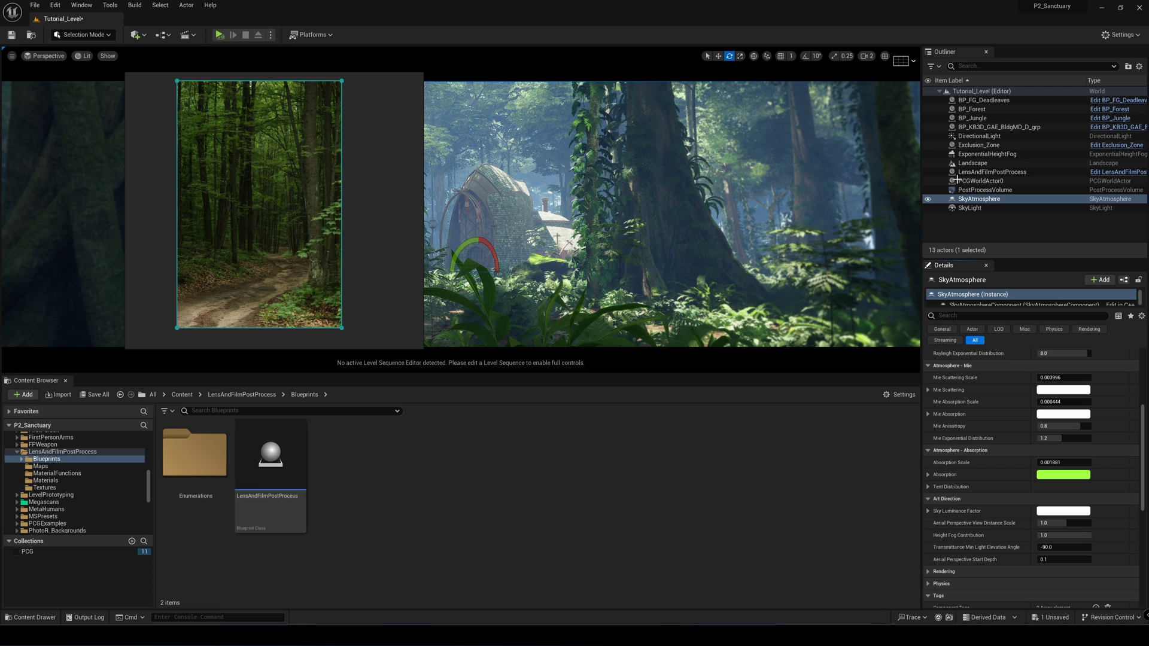
Step: Raise the SkyAtmosphere Mie Scattering Scale to about 0.4 and lower its Height Fog Contribution to about 0.2
{"action": "left_click", "coordinate": [984, 154]}
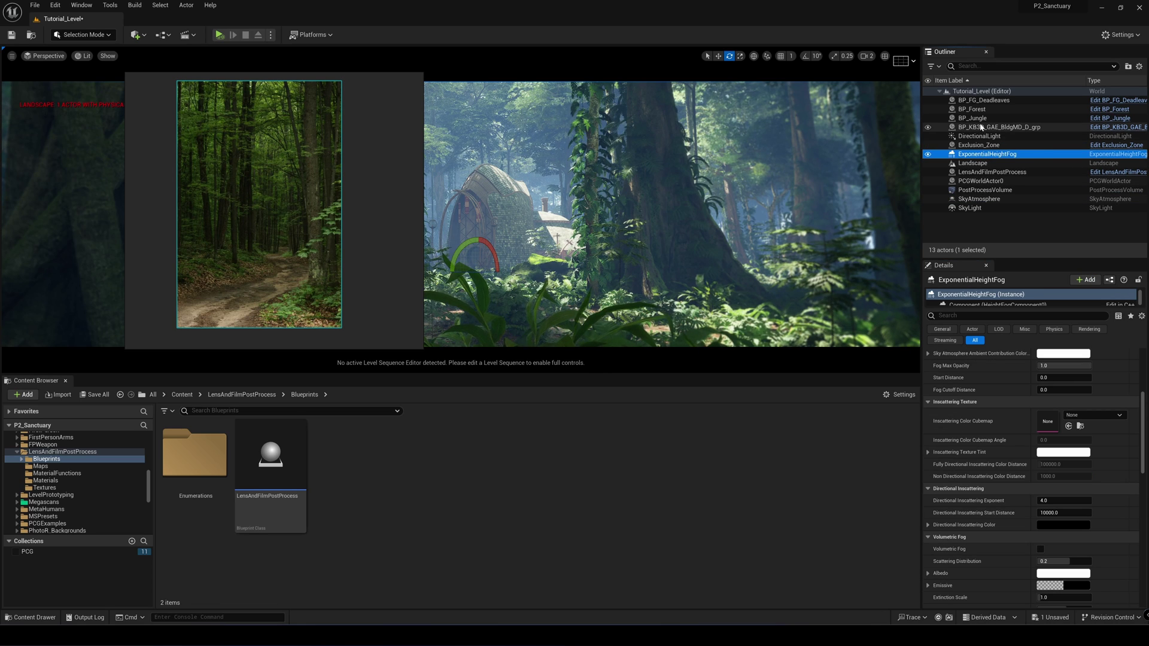
{"action": "left_click", "coordinate": [979, 199]}
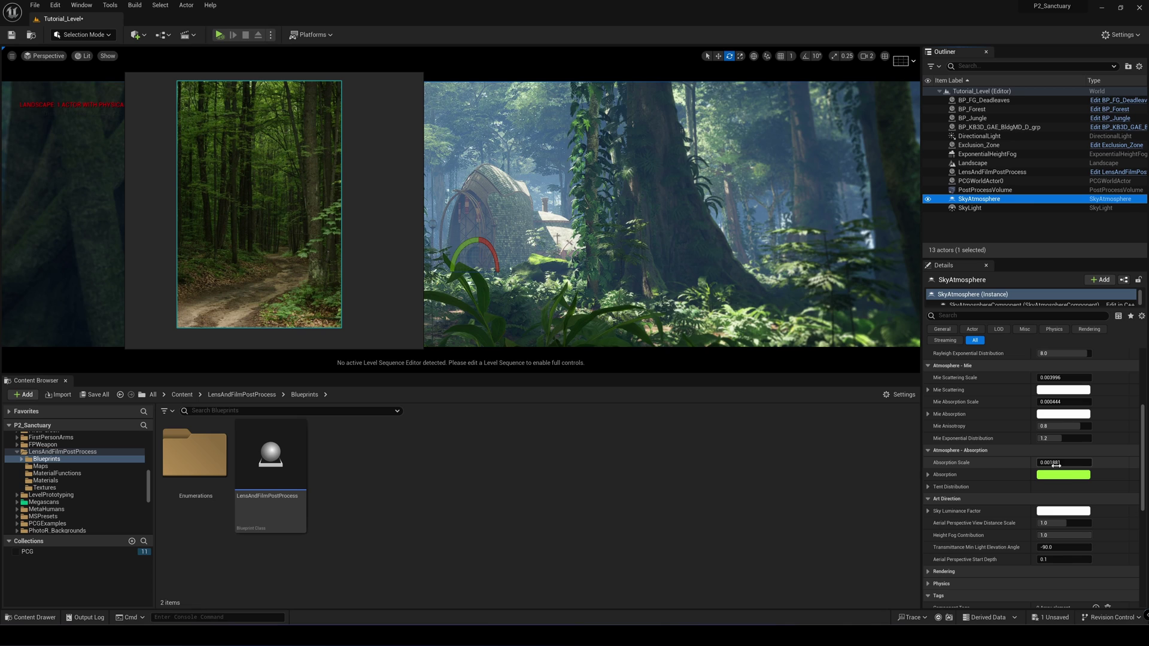
{"action": "scroll", "coordinate": [1056, 465], "scroll_direction": "up", "scroll_amount": 2}
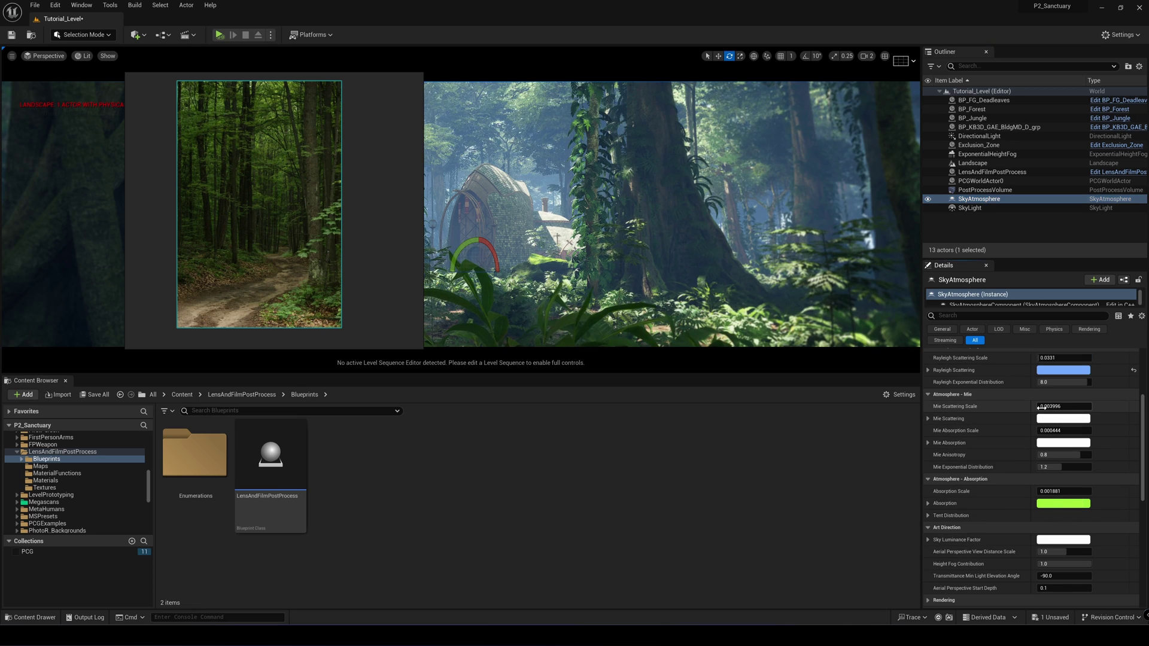
{"action": "left_click_drag", "start_coordinate": [1038, 407], "coordinate": [1050, 407]}
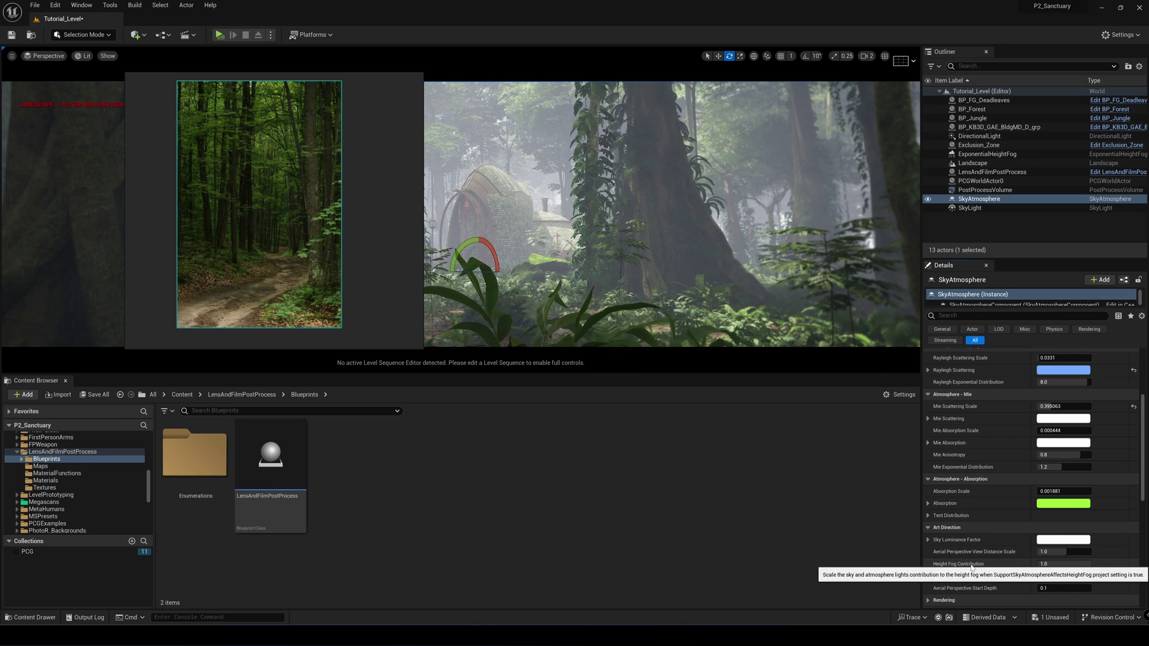
{"action": "left_click_drag", "start_coordinate": [1087, 567], "coordinate": [1049, 567]}
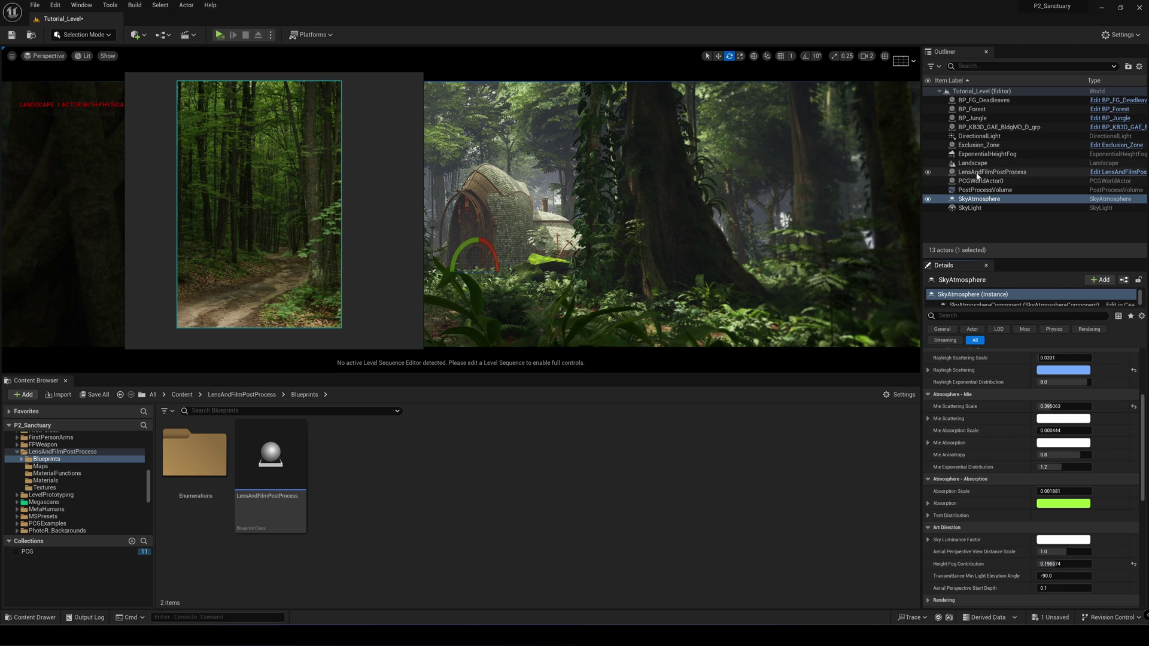
Step: Reset the Greens, Yellows and Color Adjustment settings of LensAndFilmPostProcess to their defaults and collapse the Color Adjustment section
{"action": "left_click", "coordinate": [952, 173]}
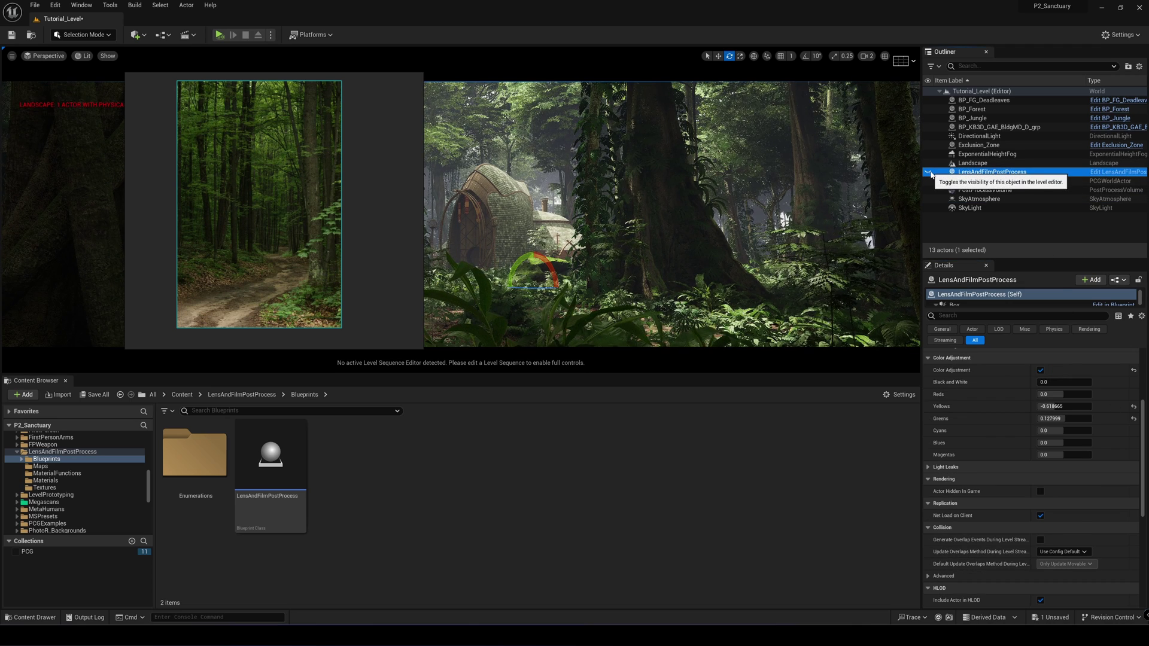
{"action": "left_click", "coordinate": [980, 173]}
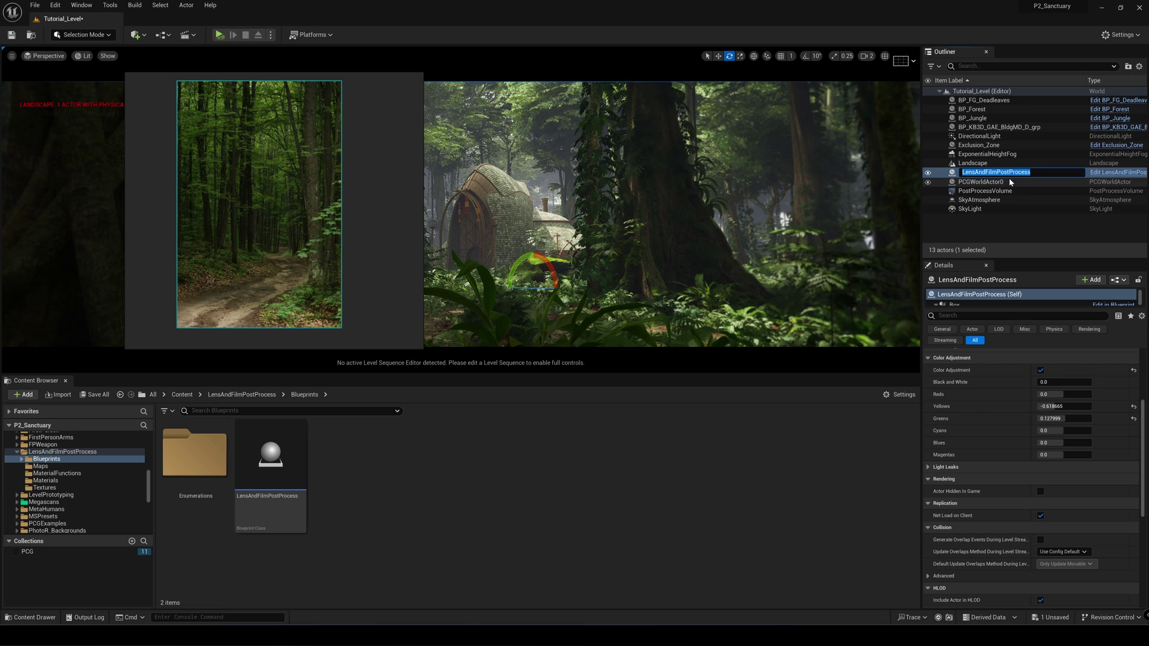
{"action": "left_click", "coordinate": [1134, 419]}
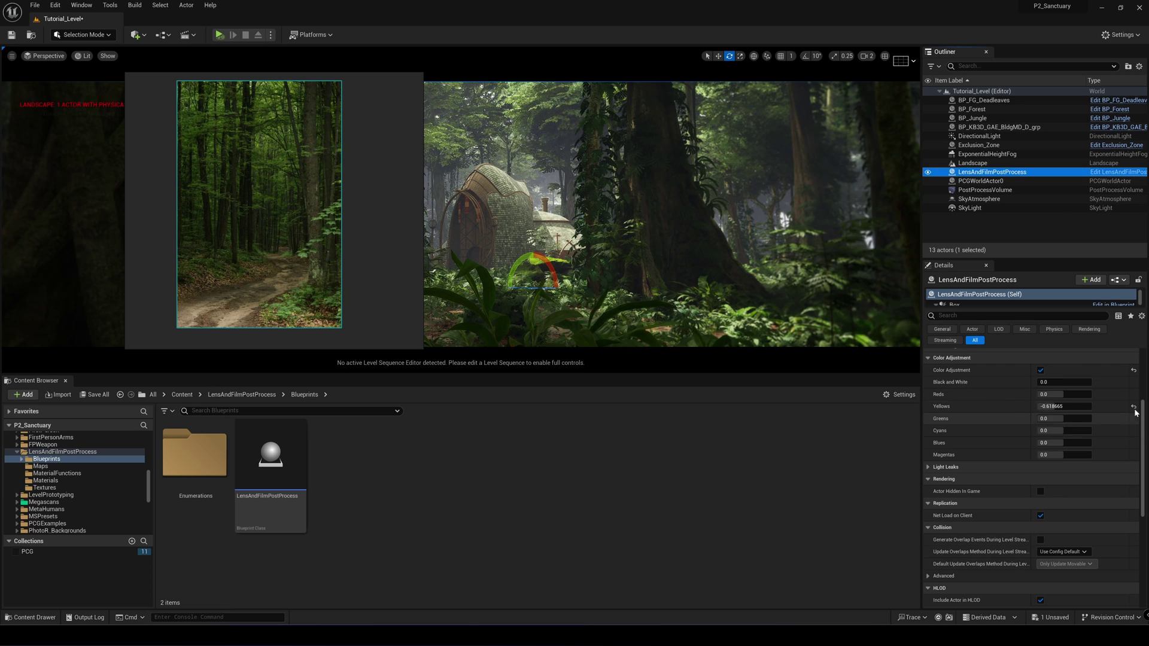
{"action": "left_click", "coordinate": [1134, 407]}
{"action": "left_click", "coordinate": [1133, 370]}
{"action": "scroll", "coordinate": [1047, 419], "scroll_direction": "up", "scroll_amount": 5}
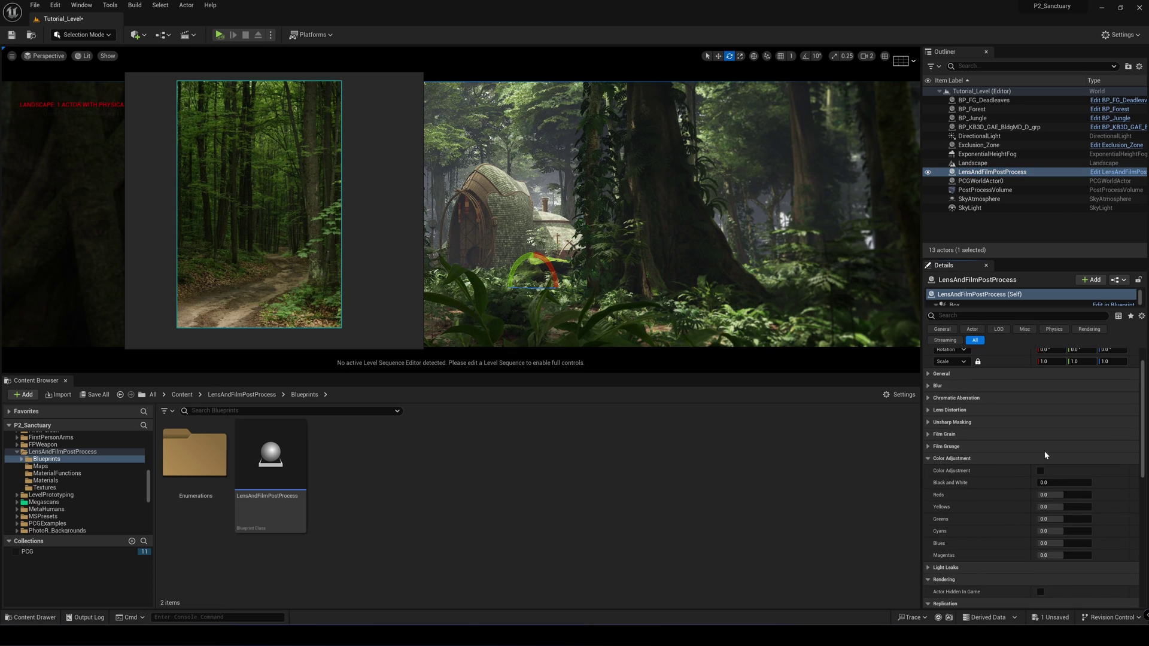
{"action": "scroll", "coordinate": [1027, 466], "scroll_direction": "down", "scroll_amount": 4}
{"action": "left_click", "coordinate": [937, 372]}
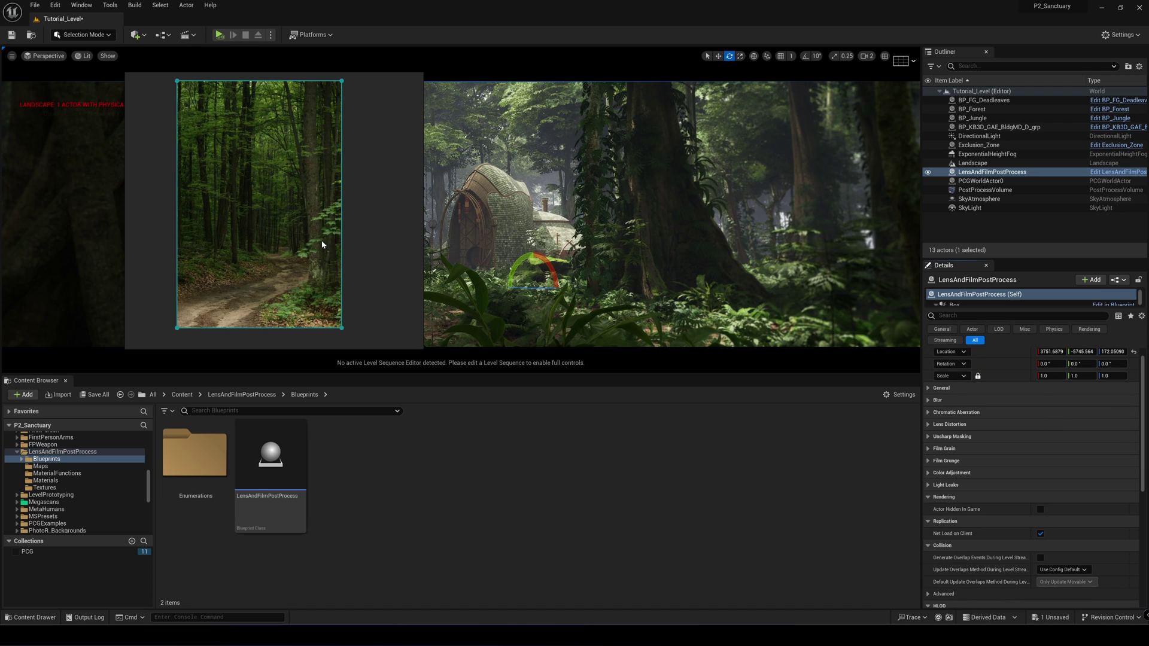
Step: Shift the reference photo to uncover more of the scene and lower the ExponentialHeightFog Fog Density to nearly zero
{"action": "right_click_drag", "start_coordinate": [322, 244], "coordinate": [288, 238]}
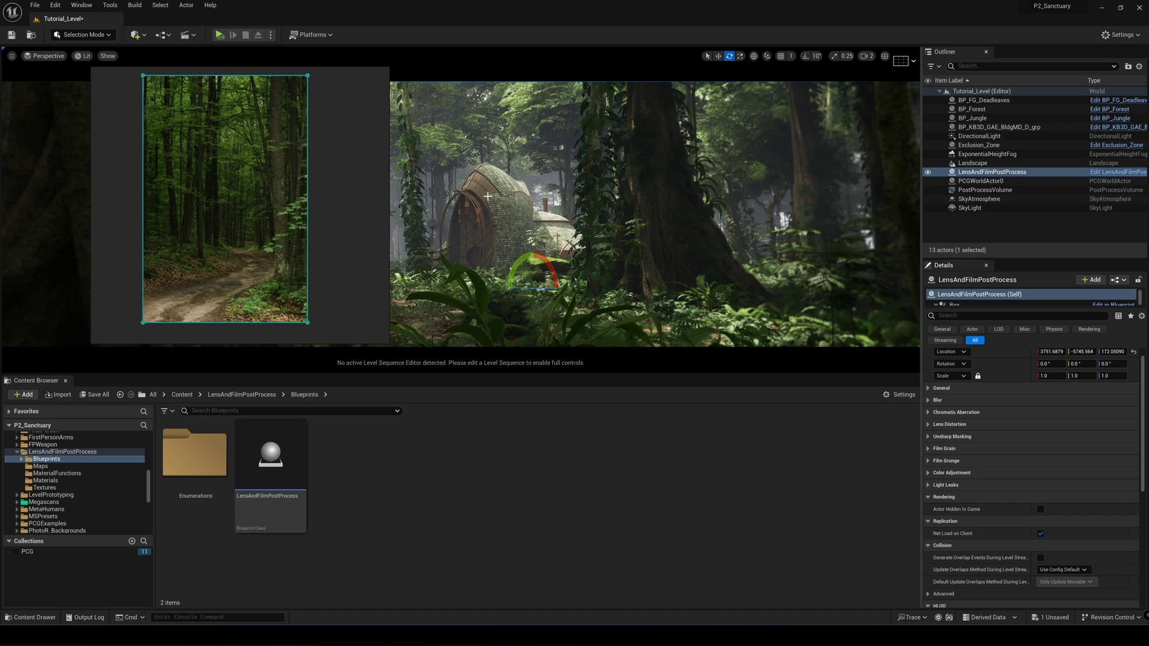
{"action": "left_click", "coordinate": [987, 153]}
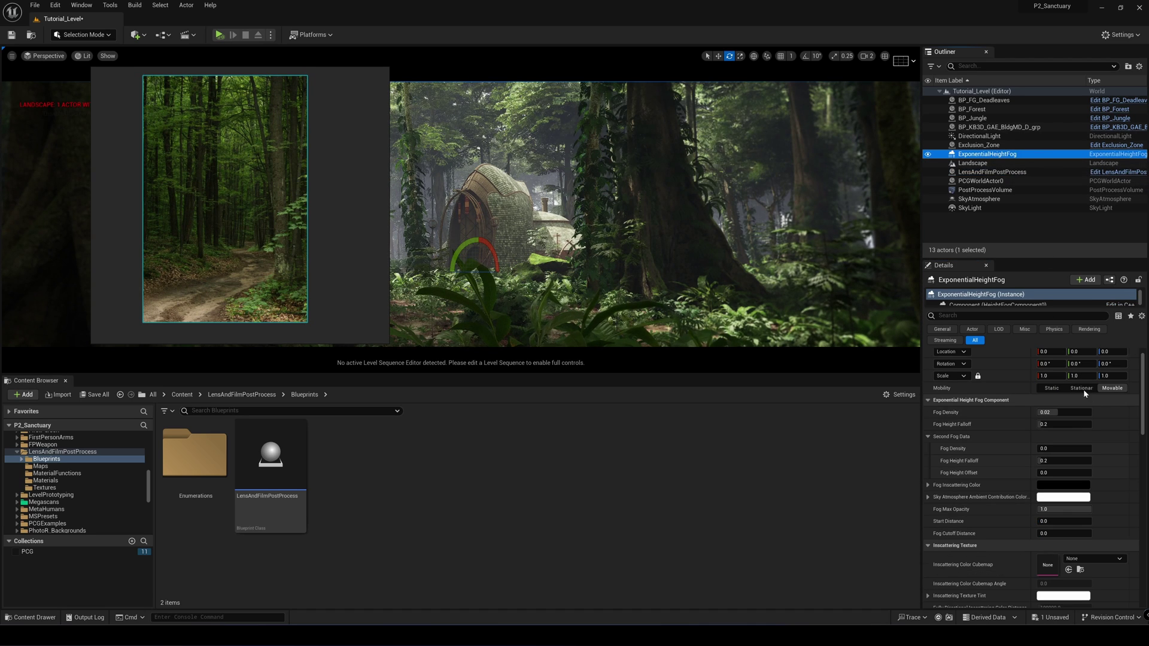
{"action": "left_click_drag", "start_coordinate": [1055, 412], "coordinate": [1037, 413]}
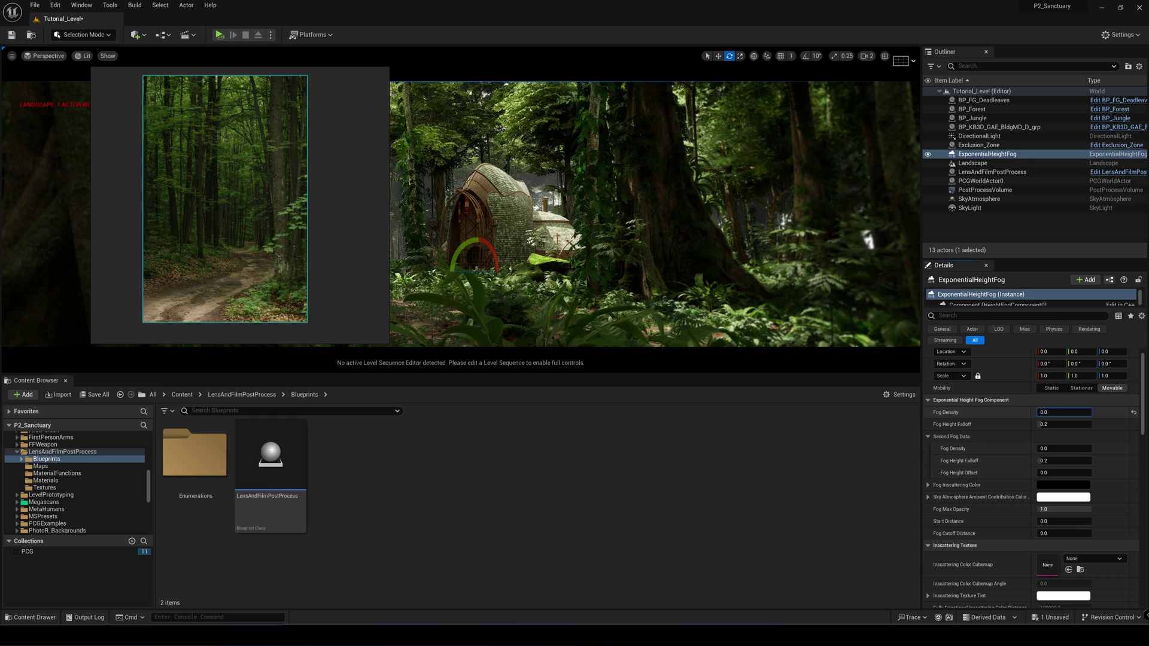
Step: Enable Volumetric Fog with Scattering Distribution 0.9, Extinction Scale about 4.75 and View Distance about 5616
{"action": "scroll", "coordinate": [1047, 489], "scroll_direction": "down", "scroll_amount": 10}
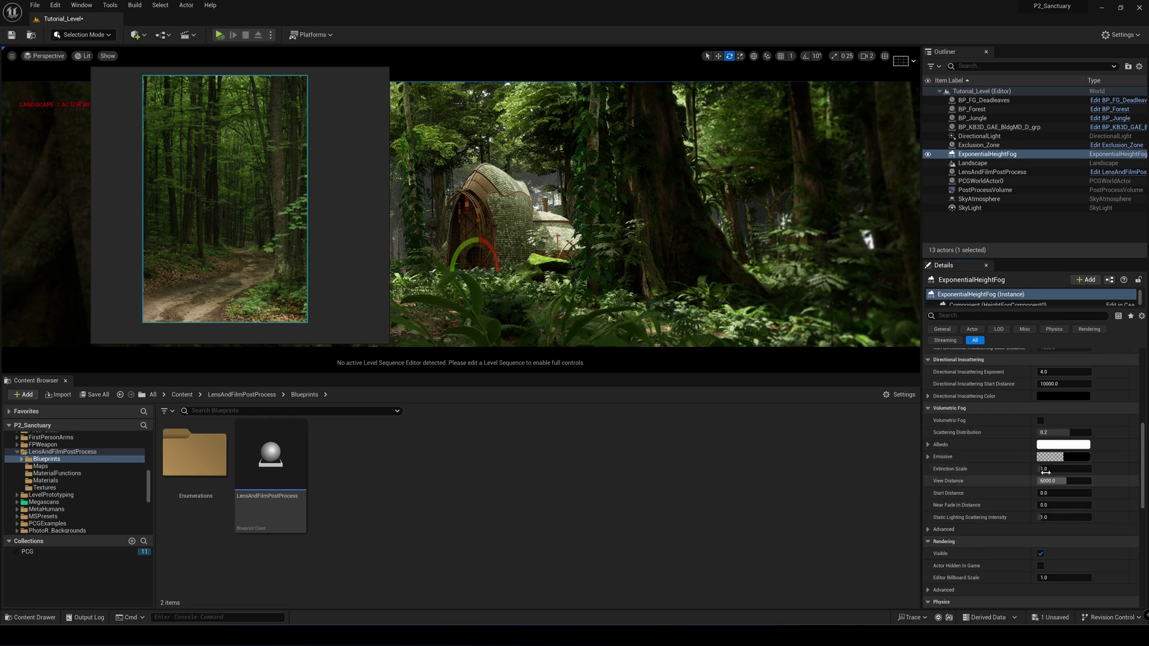
{"action": "left_click", "coordinate": [1041, 421]}
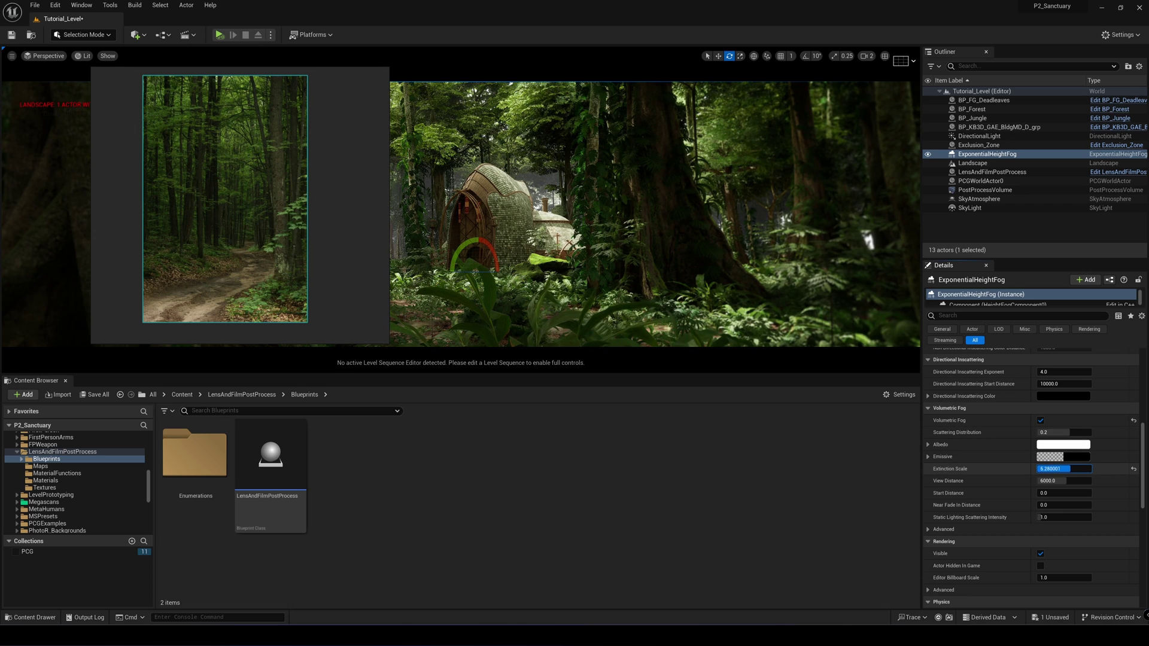
{"action": "left_click_drag", "start_coordinate": [1070, 469], "coordinate": [1071, 481]}
{"action": "left_click_drag", "start_coordinate": [1053, 432], "coordinate": [1040, 469]}
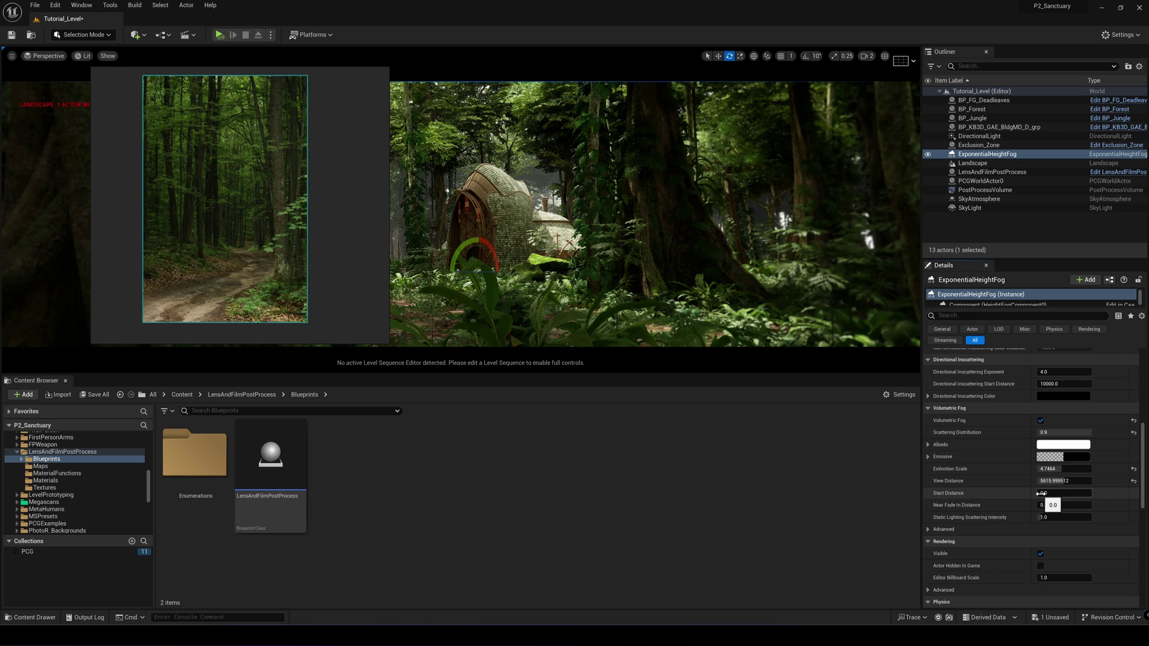
Step: Raise the main Fog Density of ExponentialHeightFog to about 0.0037
{"action": "scroll", "coordinate": [1048, 463], "scroll_direction": "up", "scroll_amount": 4}
{"action": "scroll", "coordinate": [1048, 463], "scroll_direction": "up", "scroll_amount": 5}
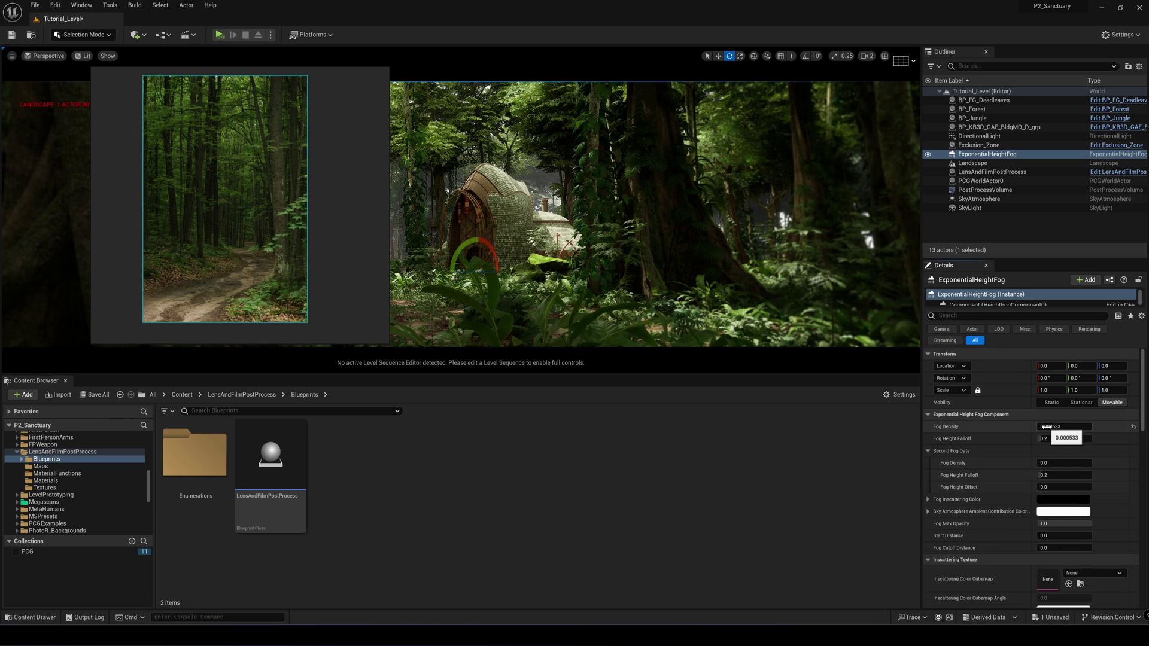
{"action": "left_click_drag", "start_coordinate": [1040, 427], "coordinate": [1069, 426]}
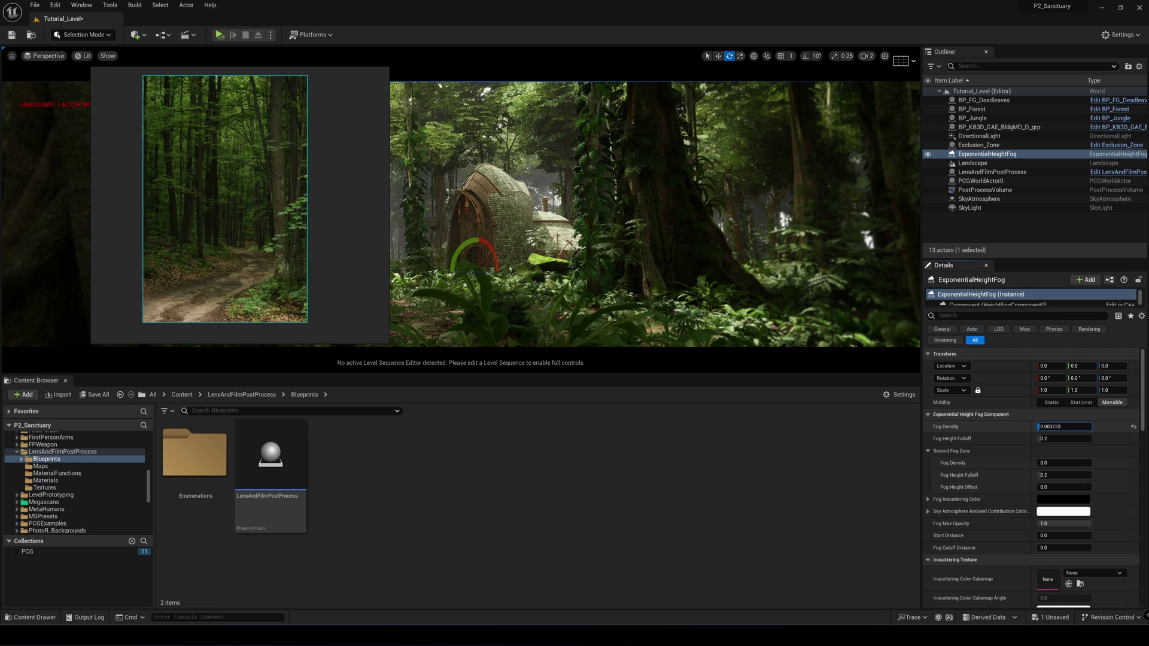
Step: Increase the SkyAtmosphere Mie Scattering Scale to about 0.9987
{"action": "left_click", "coordinate": [979, 199]}
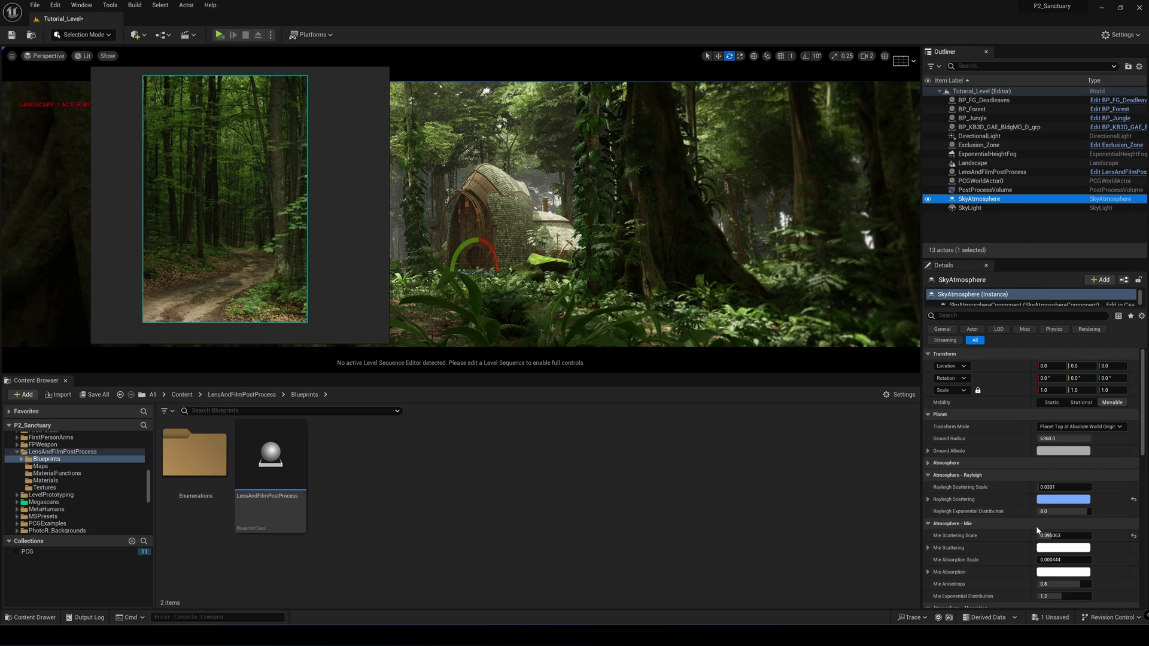
{"action": "scroll", "coordinate": [1038, 531], "scroll_direction": "down", "scroll_amount": 2}
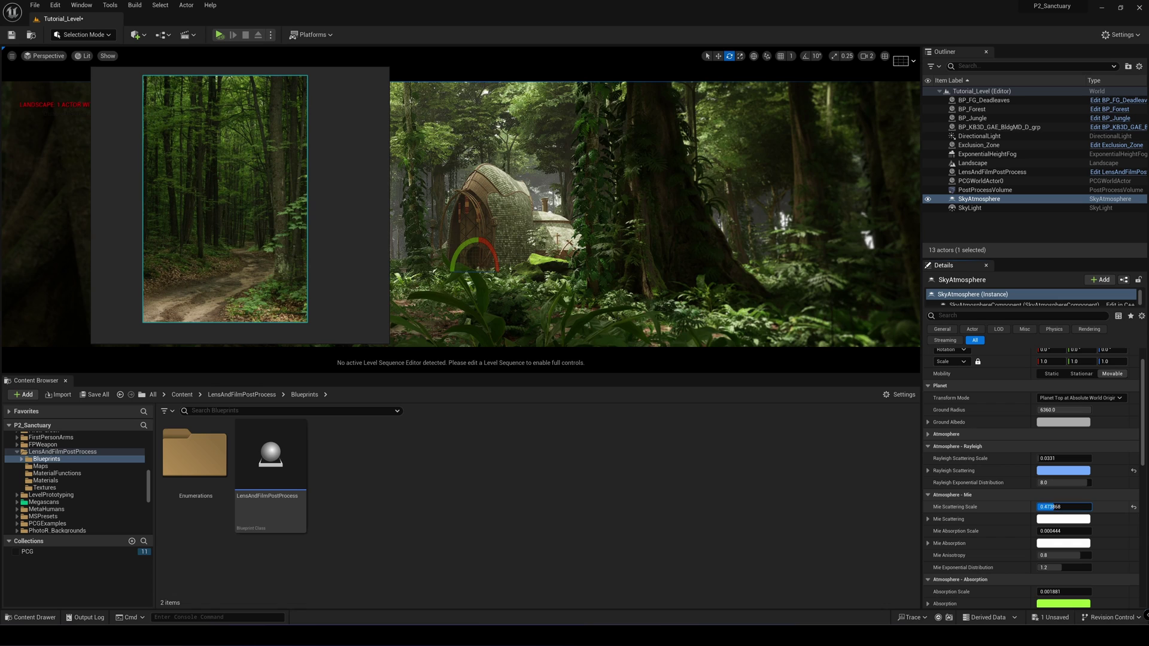
{"action": "left_click_drag", "start_coordinate": [1053, 507], "coordinate": [1067, 507]}
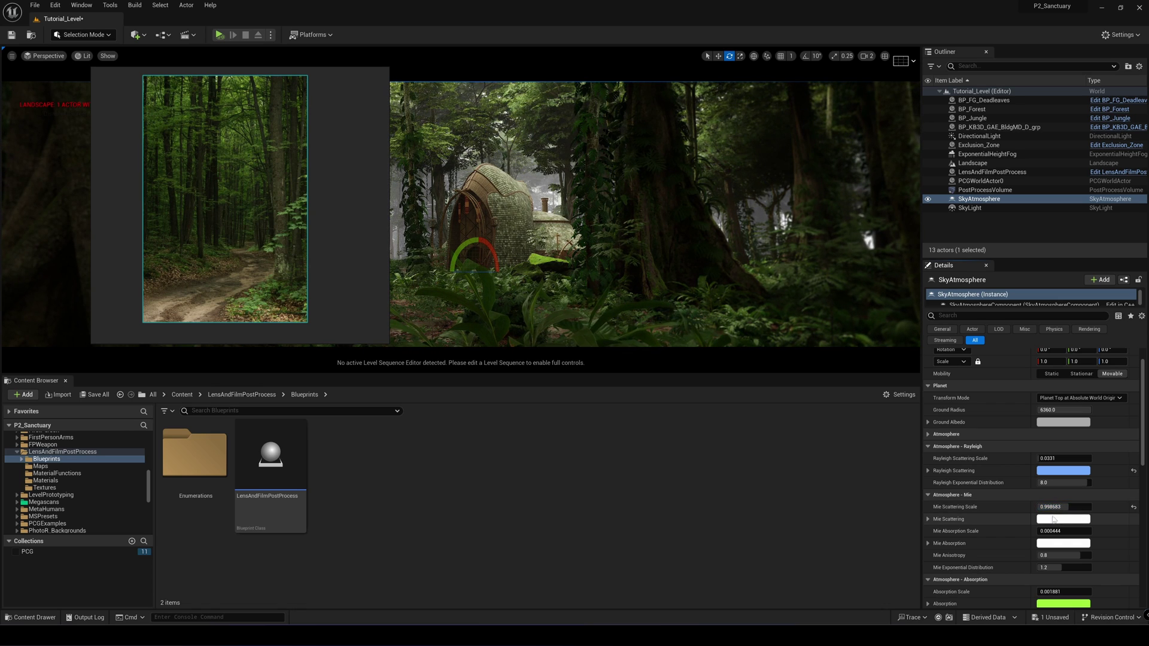
Step: Lower the SkyAtmosphere Aerial Perspective View Distance Scale to about 0.082 and Height Fog Contribution to about 0.049
{"action": "scroll", "coordinate": [1042, 563], "scroll_direction": "down", "scroll_amount": 4}
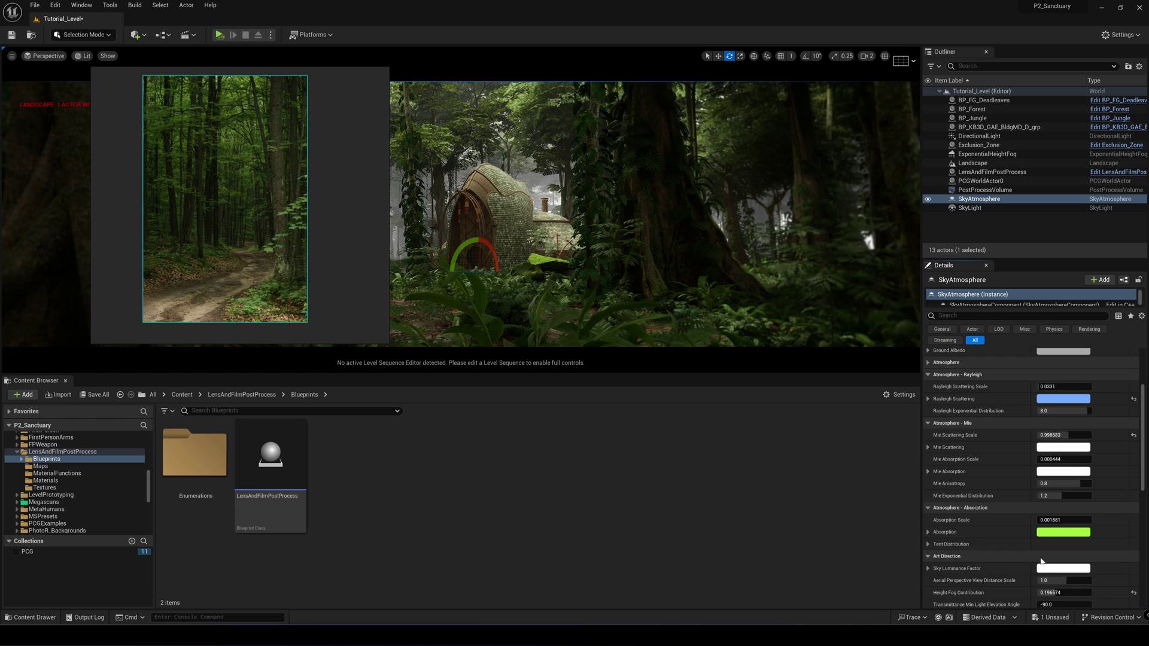
{"action": "scroll", "coordinate": [1025, 534], "scroll_direction": "up", "scroll_amount": 6}
{"action": "scroll", "coordinate": [1046, 460], "scroll_direction": "down", "scroll_amount": 8}
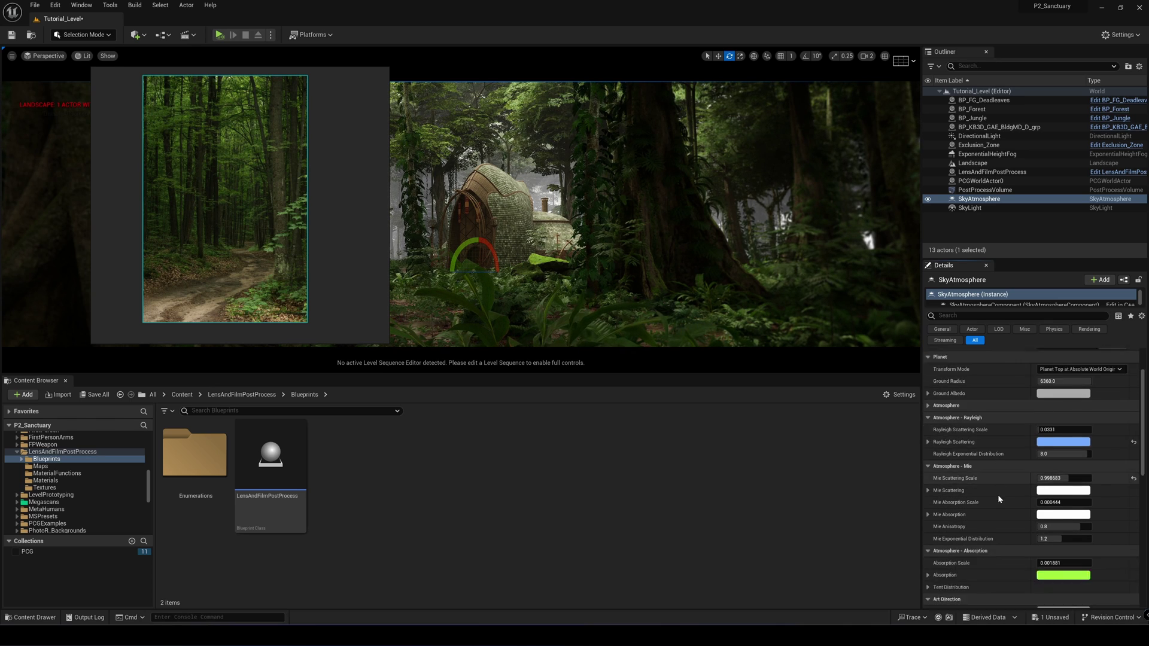
{"action": "left_click_drag", "start_coordinate": [1052, 453], "coordinate": [1027, 436]}
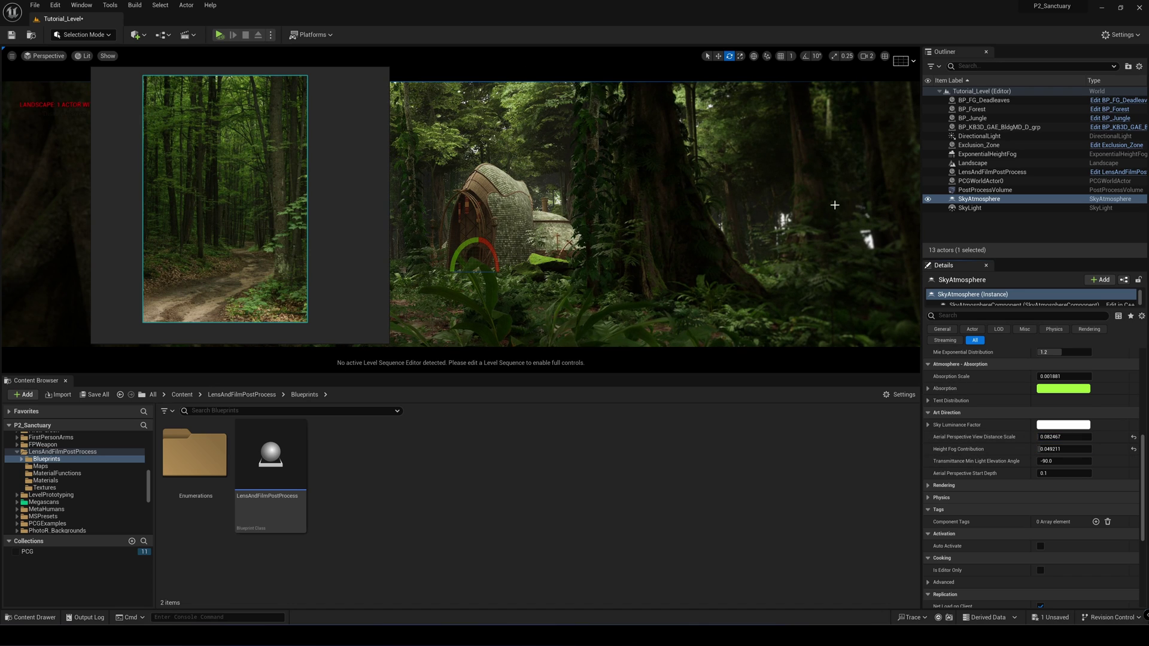
Step: Expand the Color Adjustment settings of LensAndFilmPostProcess and enable Color Adjustment
{"action": "left_click", "coordinate": [967, 172]}
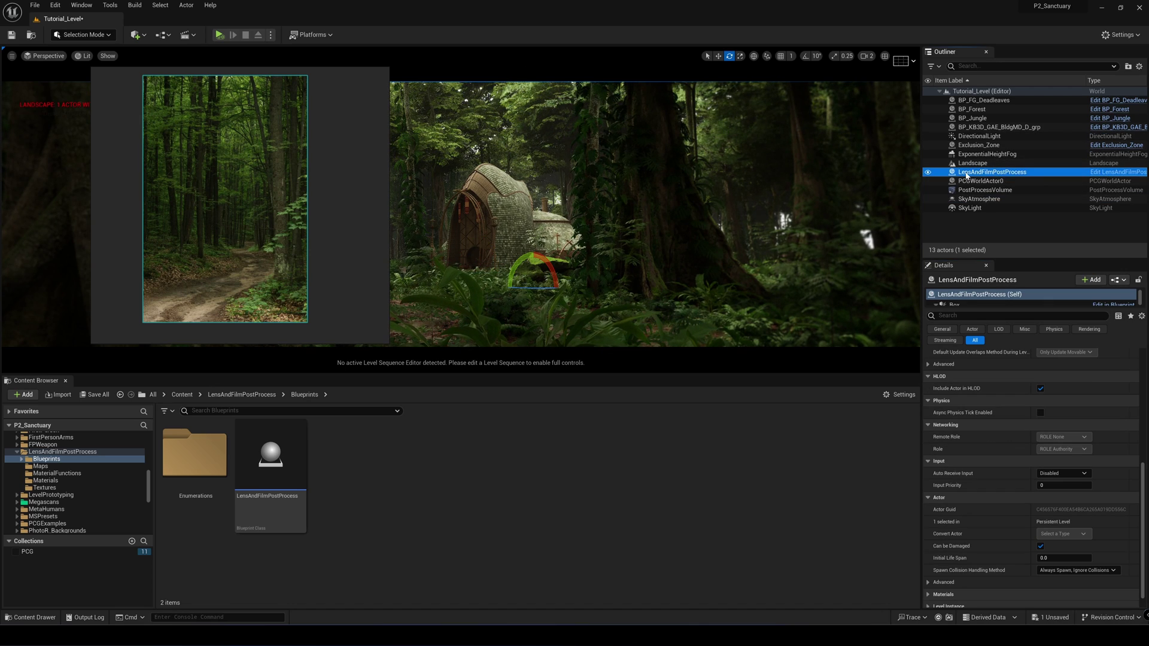
{"action": "left_click", "coordinate": [999, 174]}
{"action": "scroll", "coordinate": [1010, 424], "scroll_direction": "down", "scroll_amount": 1}
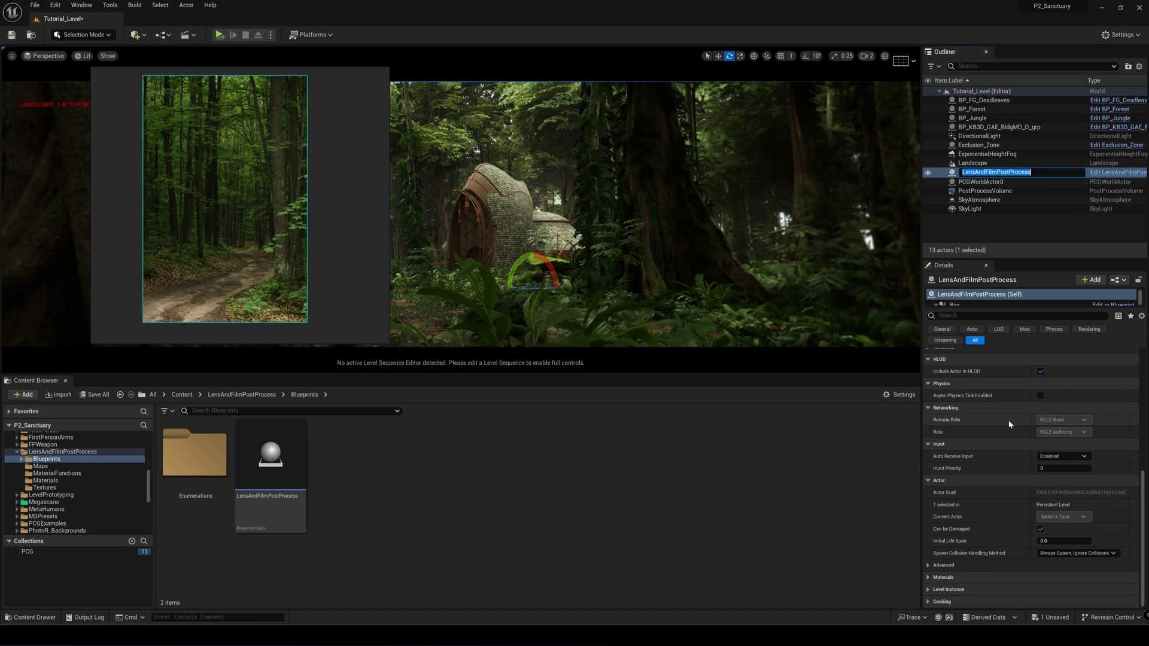
{"action": "scroll", "coordinate": [1010, 424], "scroll_direction": "up", "scroll_amount": 6}
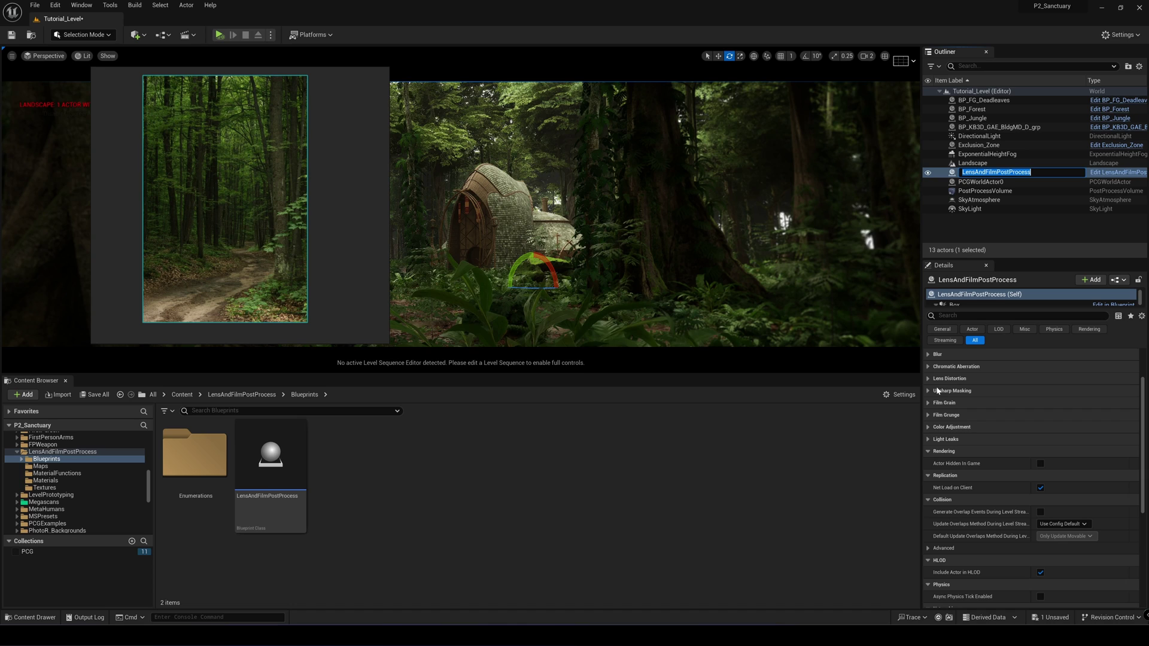
{"action": "left_click", "coordinate": [928, 428]}
{"action": "scroll", "coordinate": [968, 434], "scroll_direction": "down", "scroll_amount": 1}
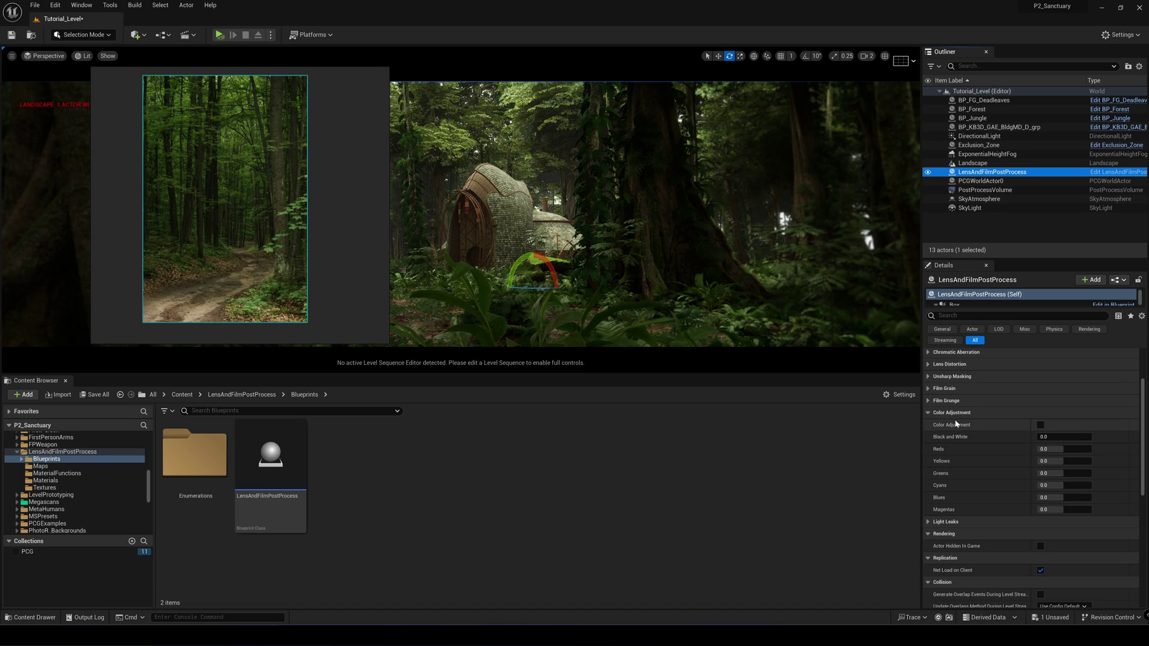
{"action": "left_click", "coordinate": [1040, 426]}
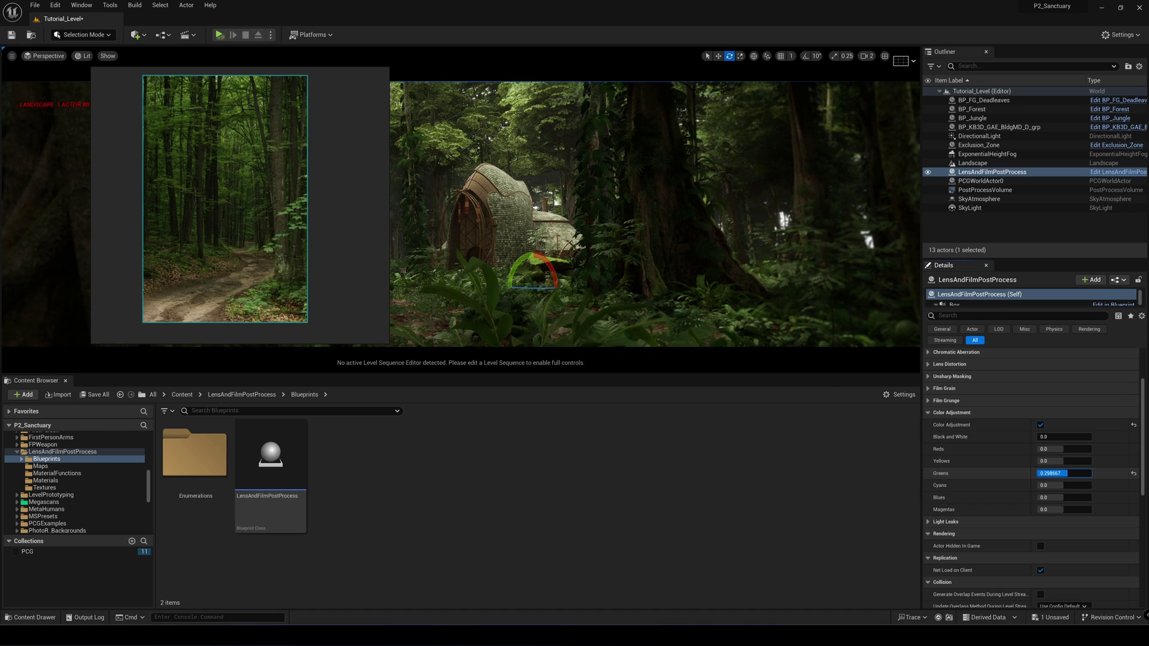
Step: Set the LensAndFilmPostProcess color adjustment Yellows to about 0.619 and Greens to about -0.576
{"action": "left_click_drag", "start_coordinate": [1069, 474], "coordinate": [1058, 474]}
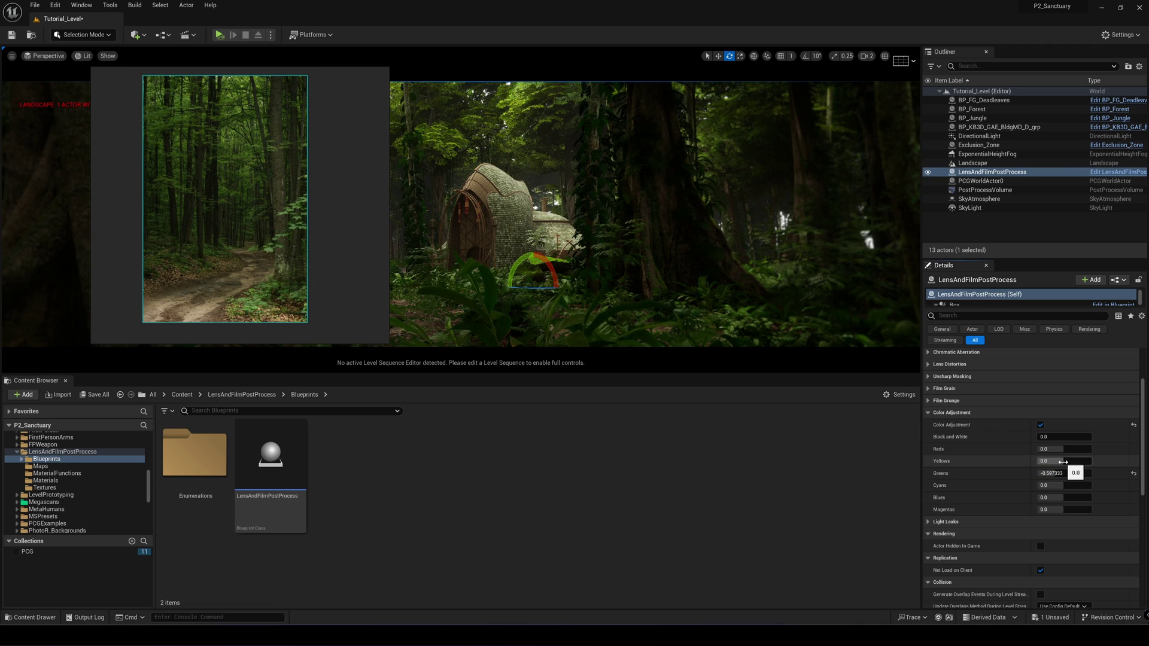
{"action": "left_click_drag", "start_coordinate": [1068, 462], "coordinate": [1074, 461]}
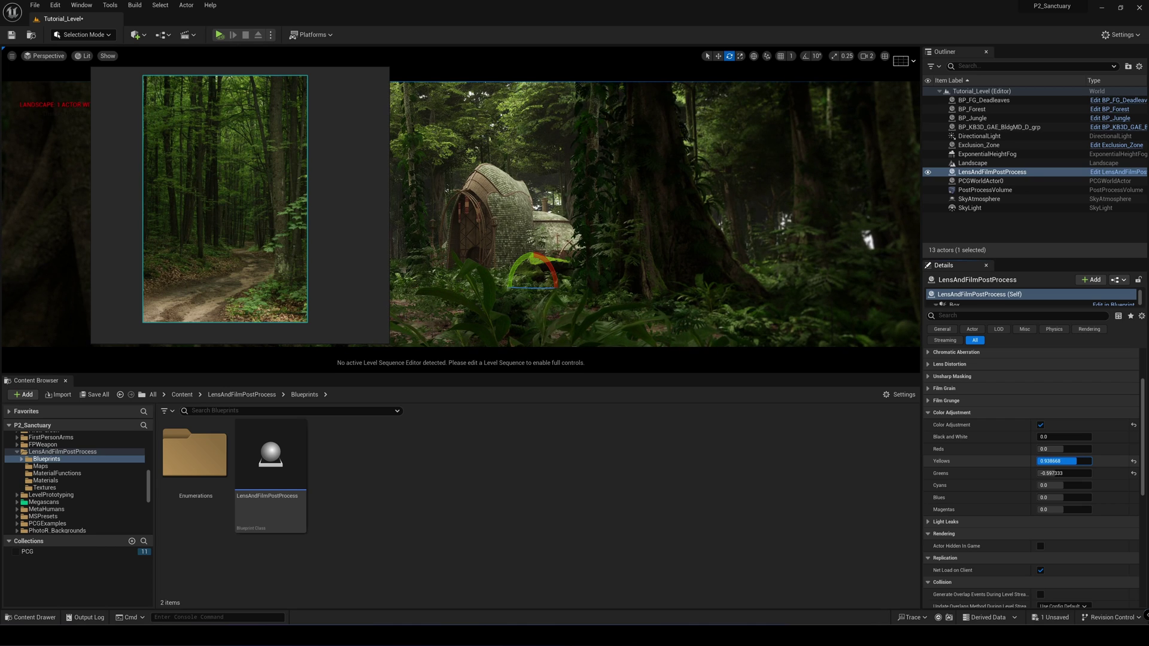
{"action": "left_click", "coordinate": [1064, 473]}
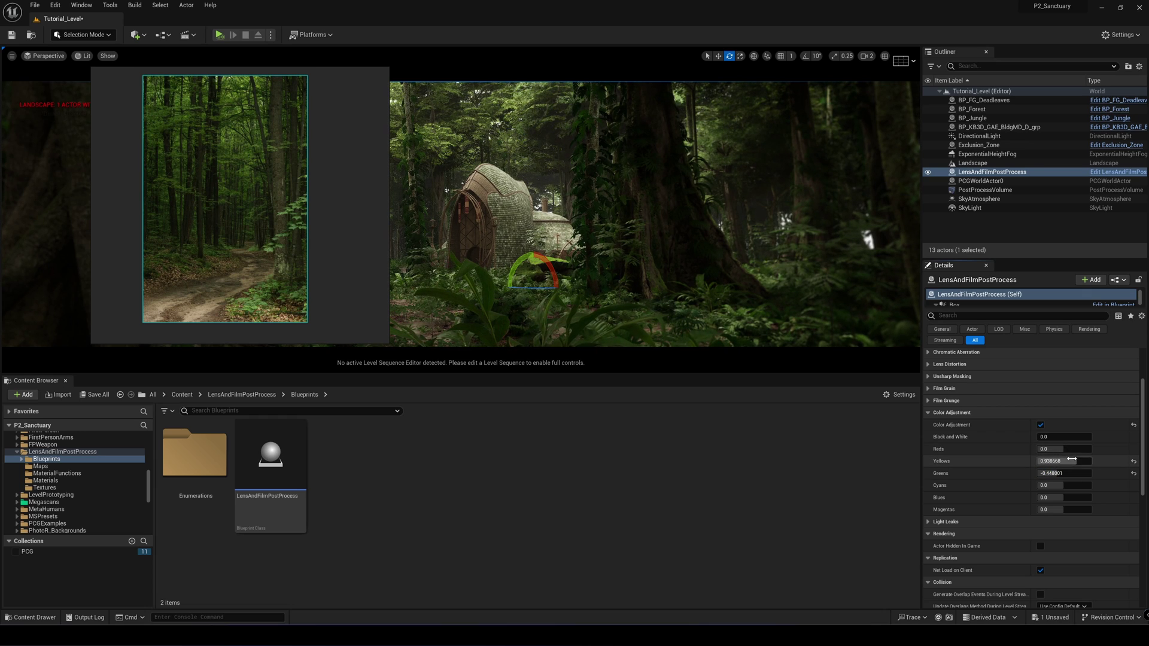
{"action": "left_click_drag", "start_coordinate": [1072, 461], "coordinate": [1070, 461]}
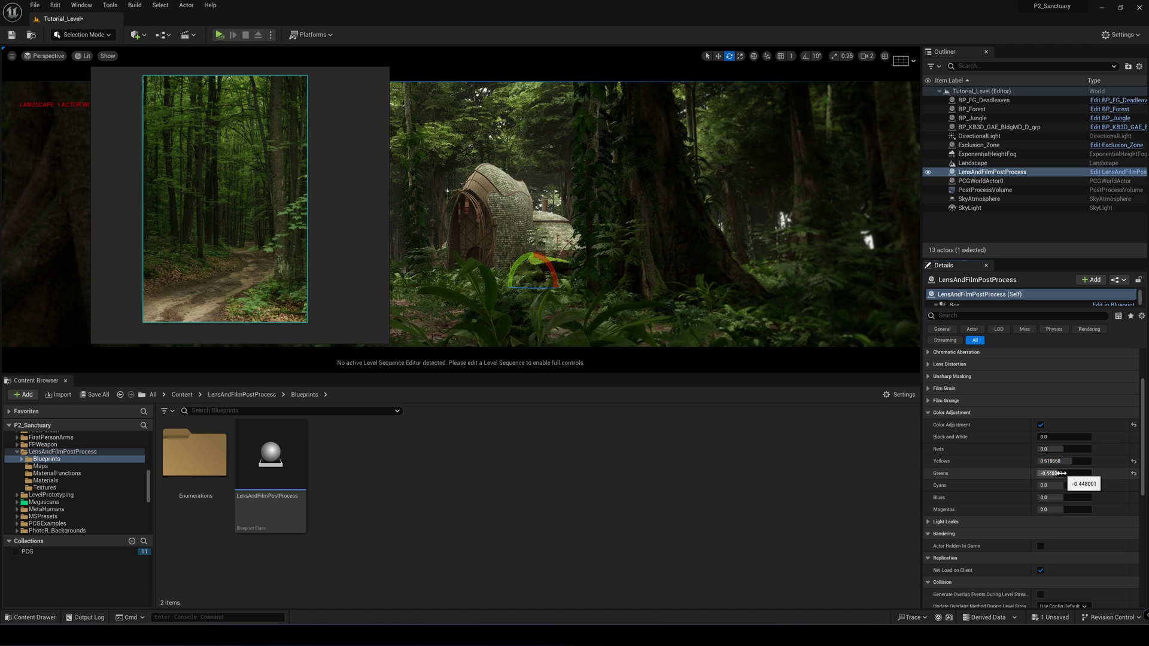
{"action": "left_click_drag", "start_coordinate": [1060, 473], "coordinate": [1045, 473]}
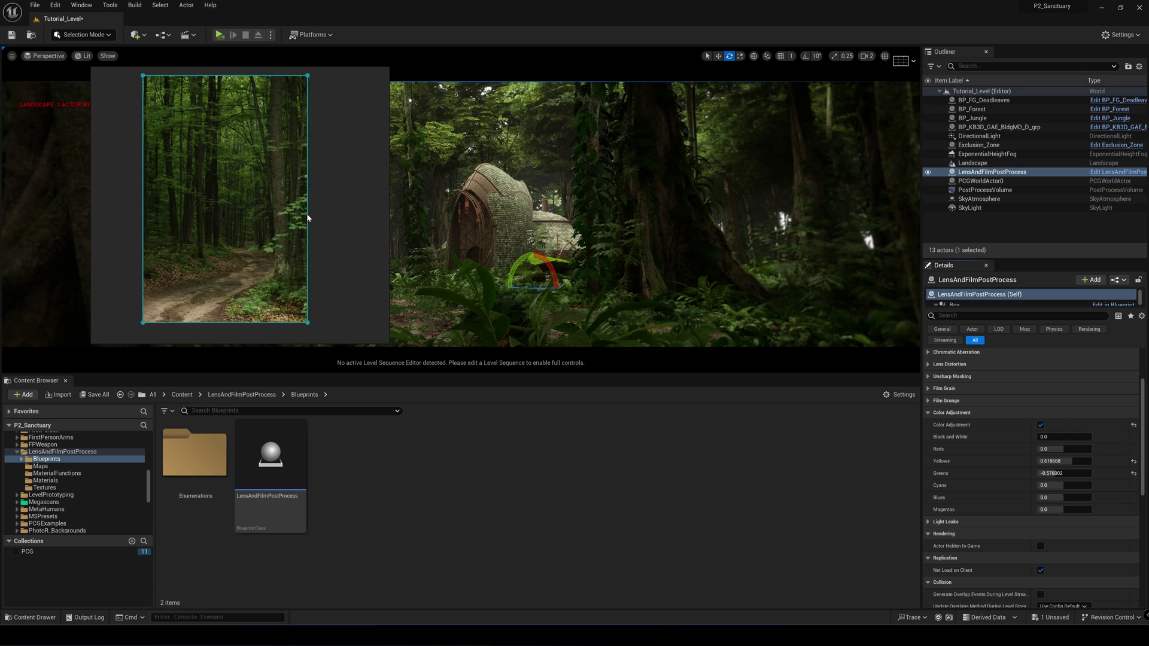
Step: Move the forest reference photo farther from the hut to uncover more of the scene, and reframe the jungle view around the hut
{"action": "right_click_drag", "start_coordinate": [299, 228], "coordinate": [176, 243]}
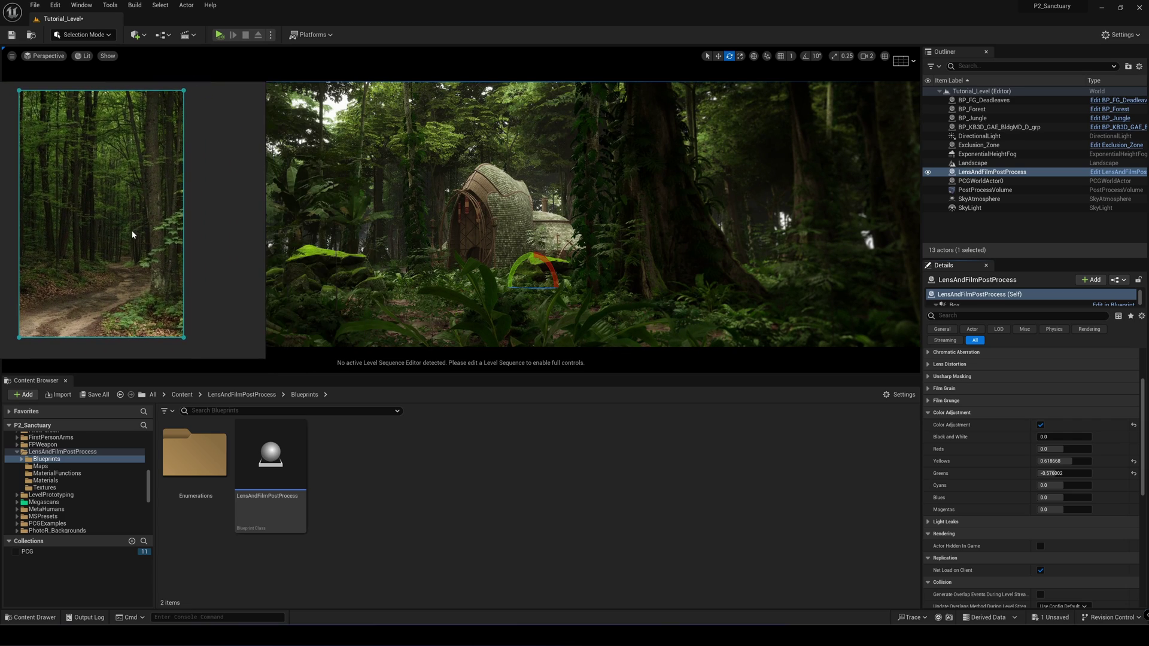
{"action": "mouse_move", "coordinate": [593, 216]}
{"action": "right_mouse_down"}
{"action": "mouse_move", "coordinate": [536, 203]}
{"action": "mouse_move", "coordinate": [664, 255]}
{"action": "mouse_move", "coordinate": [521, 208]}
{"action": "mouse_move", "coordinate": [593, 202]}
{"action": "right_mouse_up"}
{"action": "right_click_drag", "start_coordinate": [505, 257], "coordinate": [543, 257]}
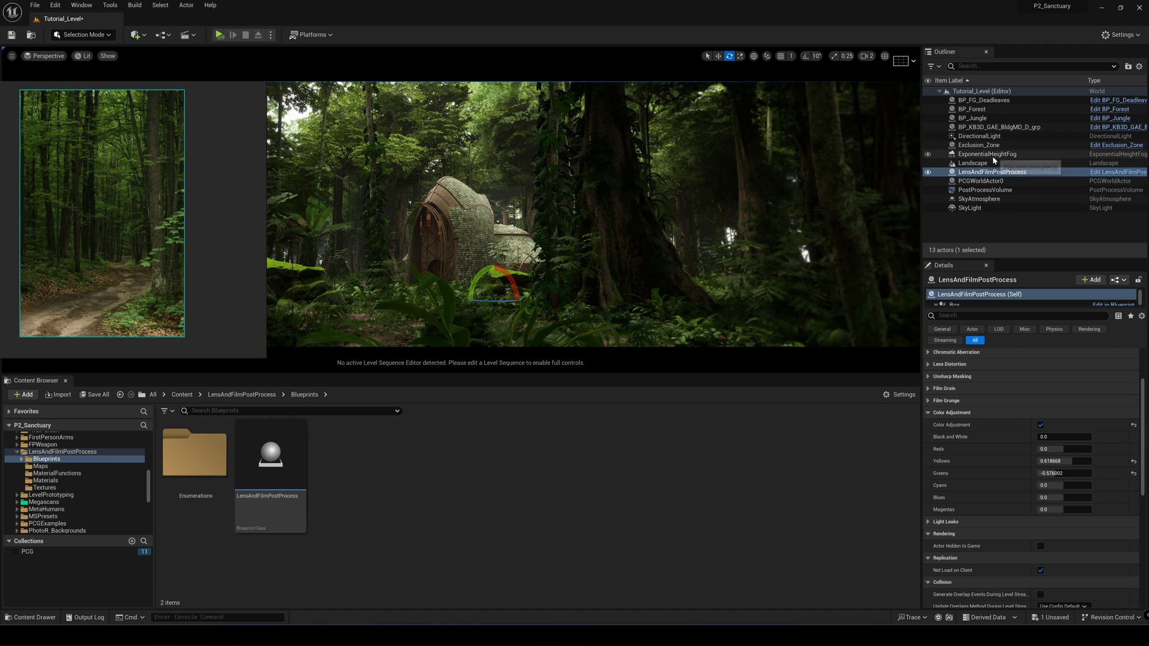
Step: Review the SkyAtmosphere Rayleigh, Mie, Absorption and Art Direction settings
{"action": "scroll", "coordinate": [969, 397], "scroll_direction": "up", "scroll_amount": 3}
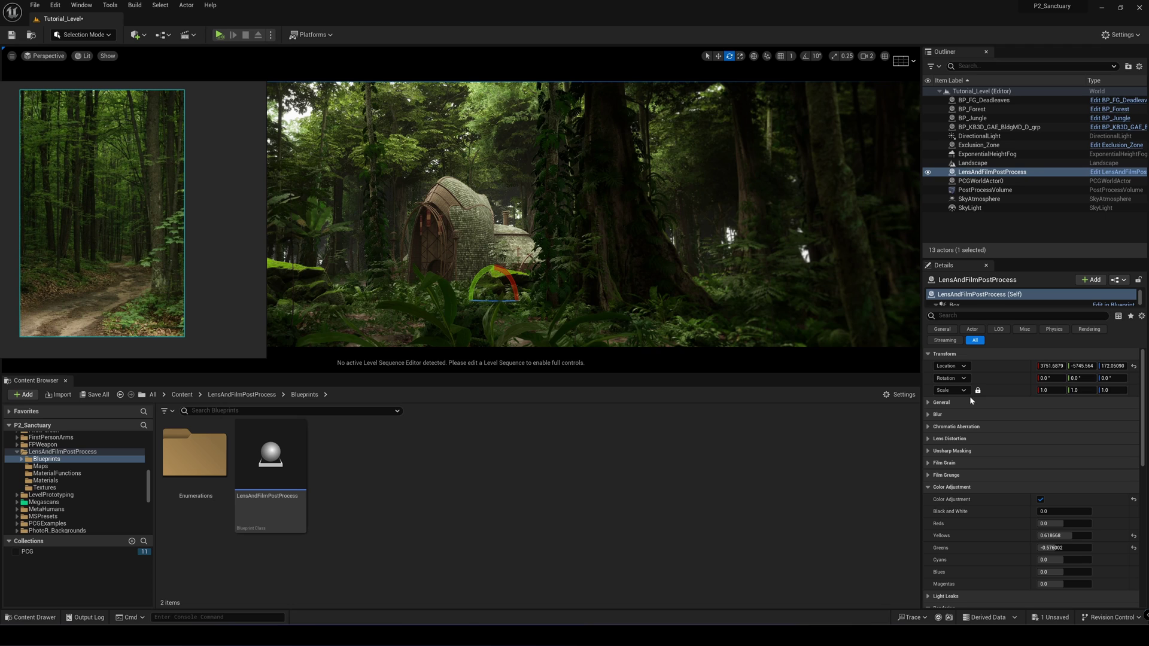
{"action": "left_click", "coordinate": [979, 198]}
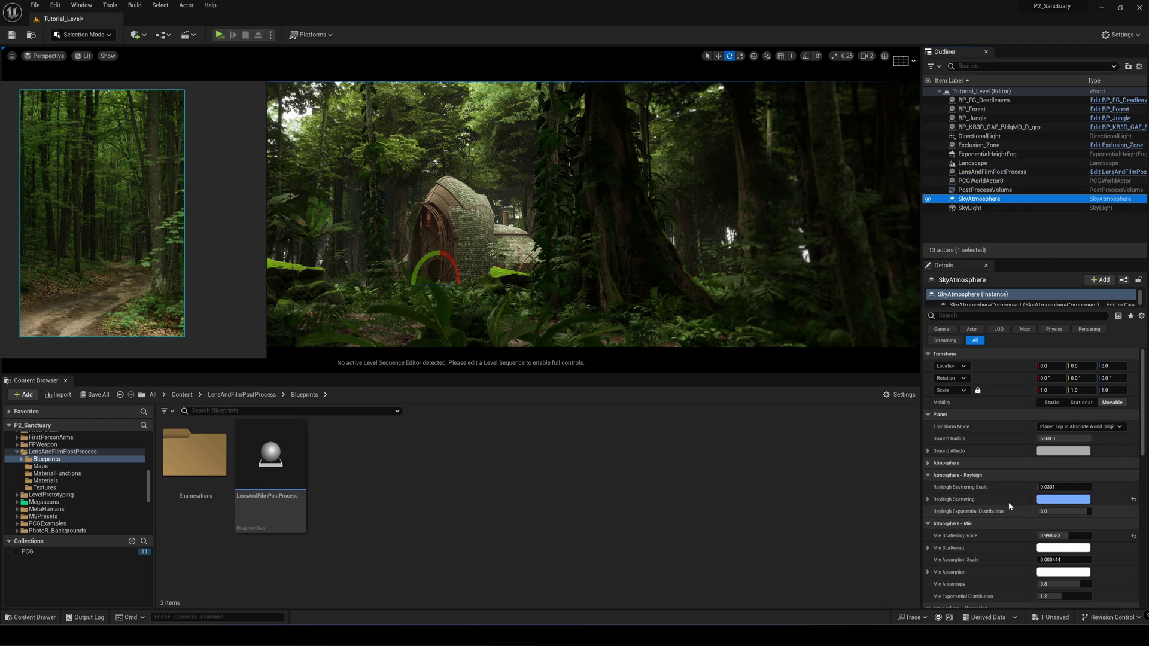
{"action": "scroll", "coordinate": [1104, 533], "scroll_direction": "down", "scroll_amount": 6}
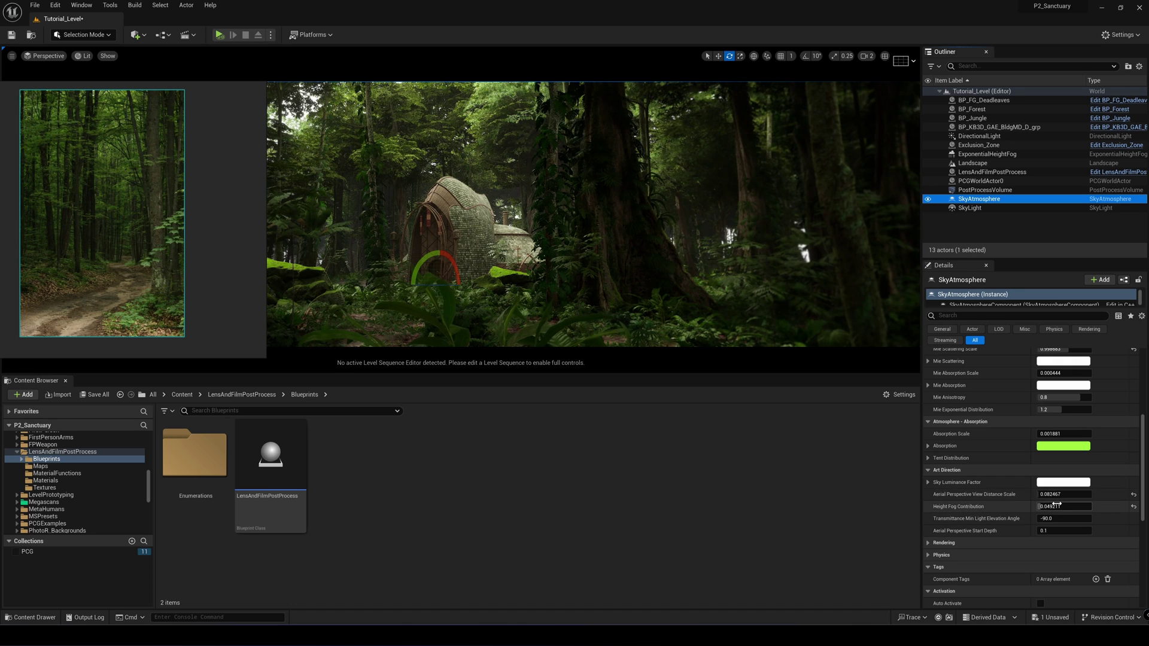
{"action": "scroll", "coordinate": [1055, 505], "scroll_direction": "up", "scroll_amount": 2}
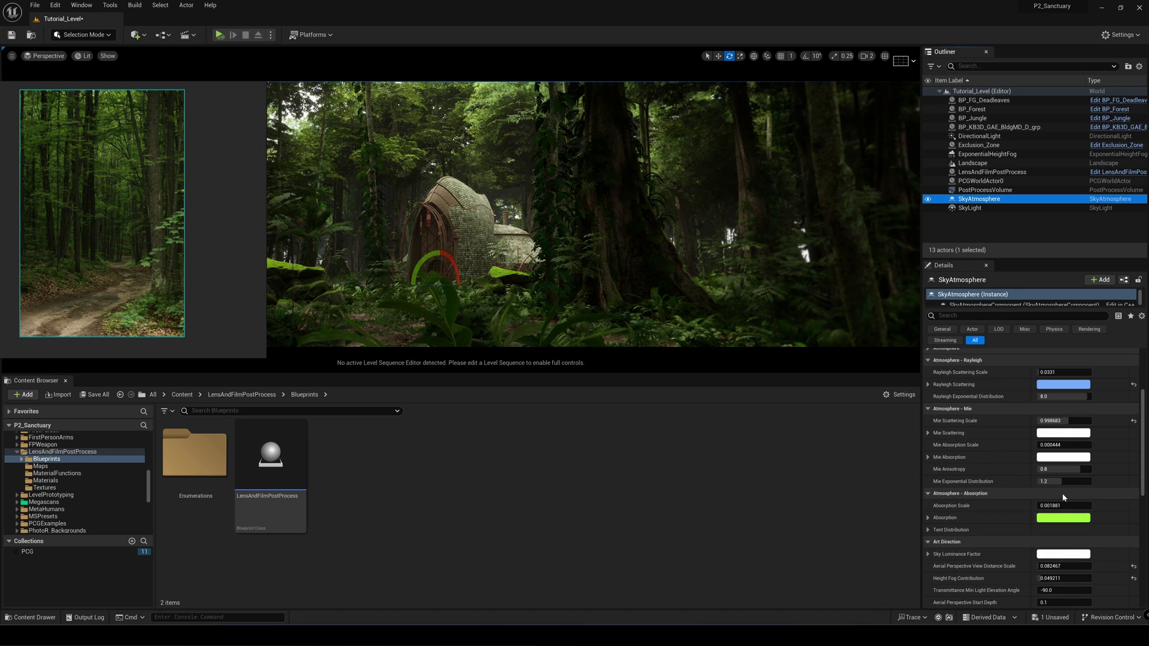
Step: Open the ExponentialHeightFog settings at its fog component properties
{"action": "left_click", "coordinate": [989, 155]}
{"action": "scroll", "coordinate": [1075, 458], "scroll_direction": "up", "scroll_amount": 3}
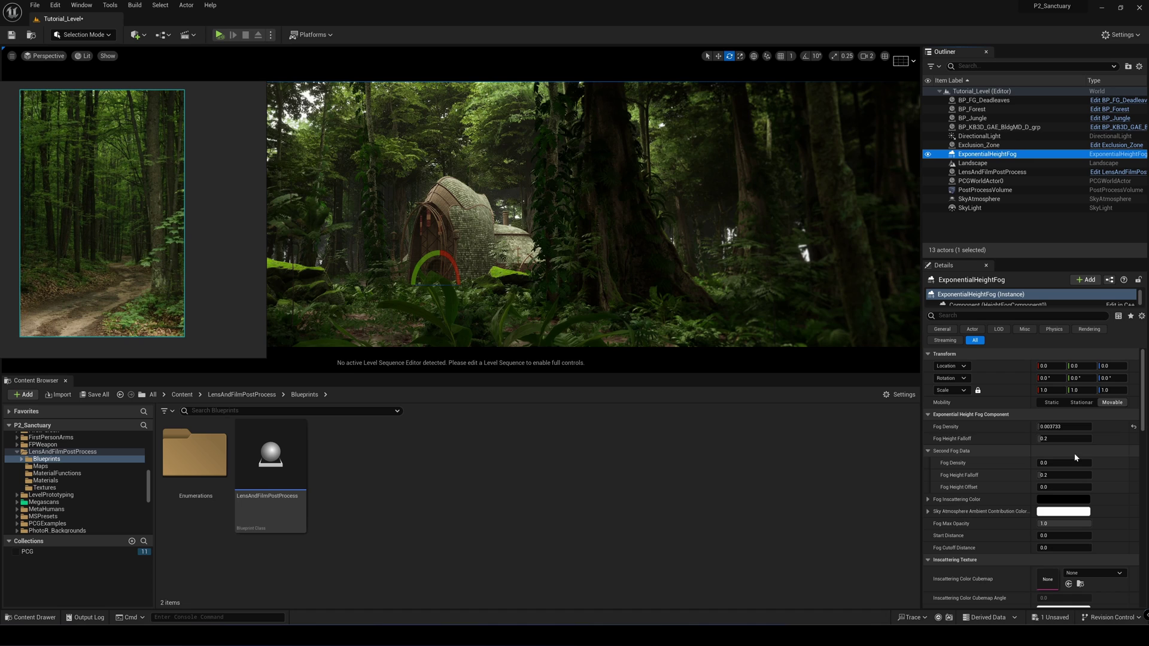